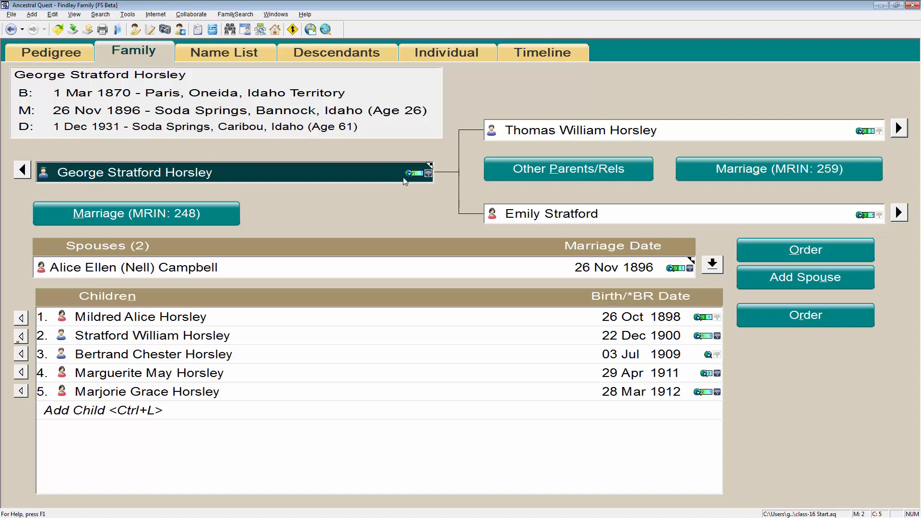
Step: Open the confirmed United States Census, 1910 hint from the TreeTips for the family's father
mouse_move(410, 178)
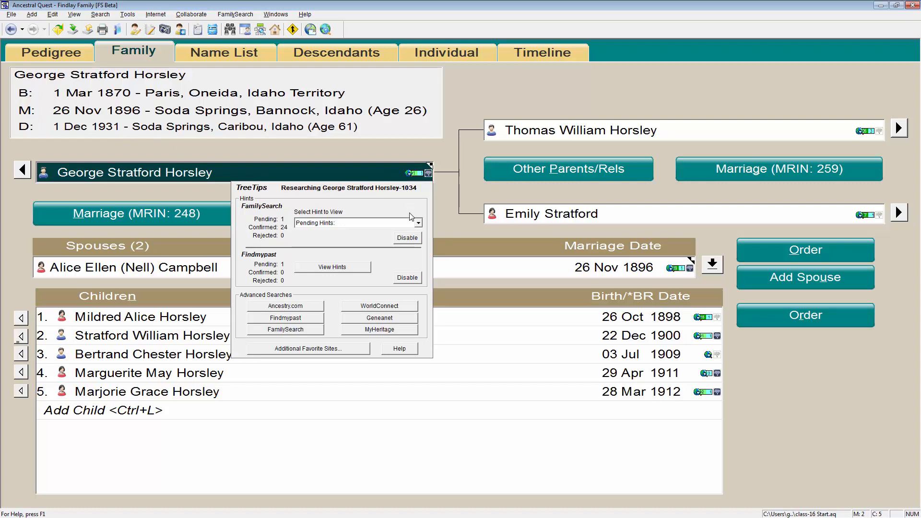
click(419, 225)
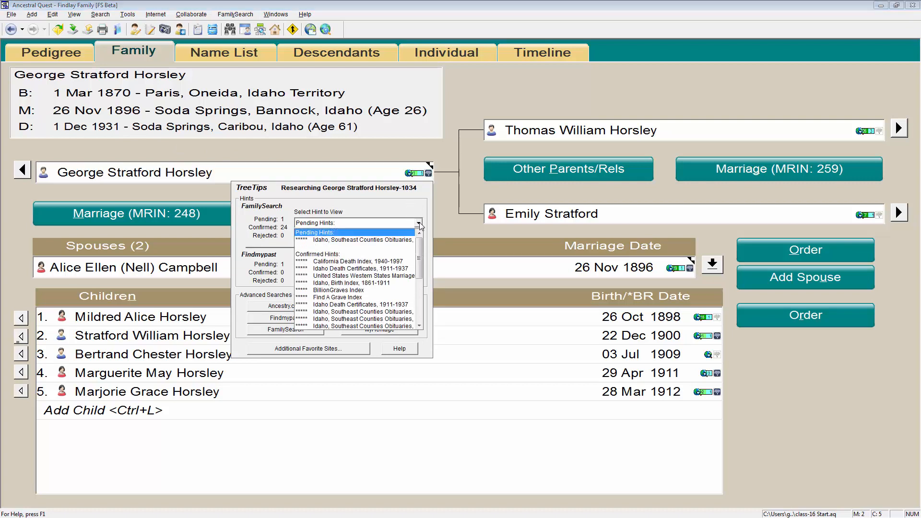
click(420, 291)
scroll(420, 292, down, 1)
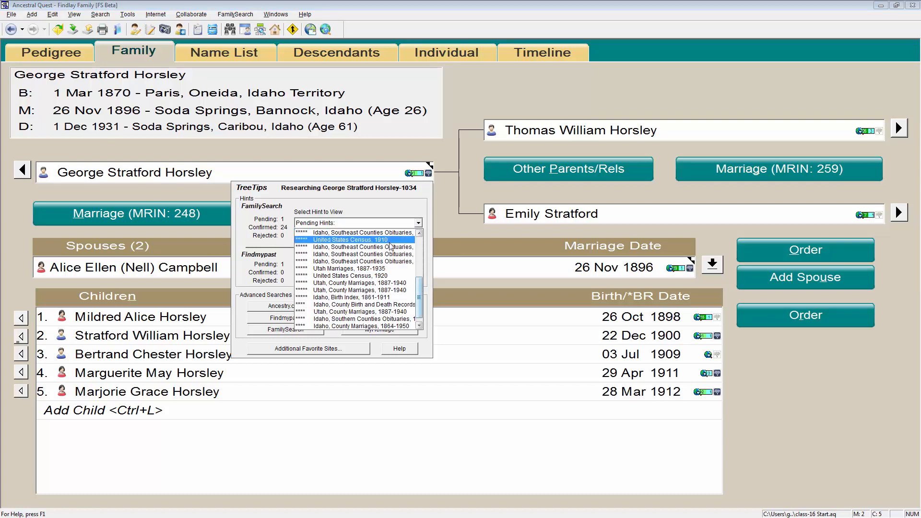
click(374, 246)
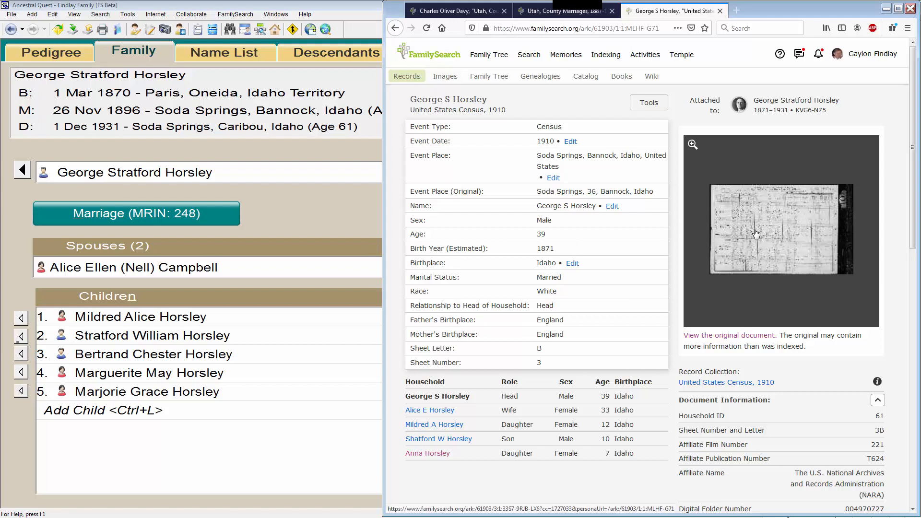
Step: Open the original 1910 census image and enlarge the father's household, family 61, including the relation and age columns
click(772, 236)
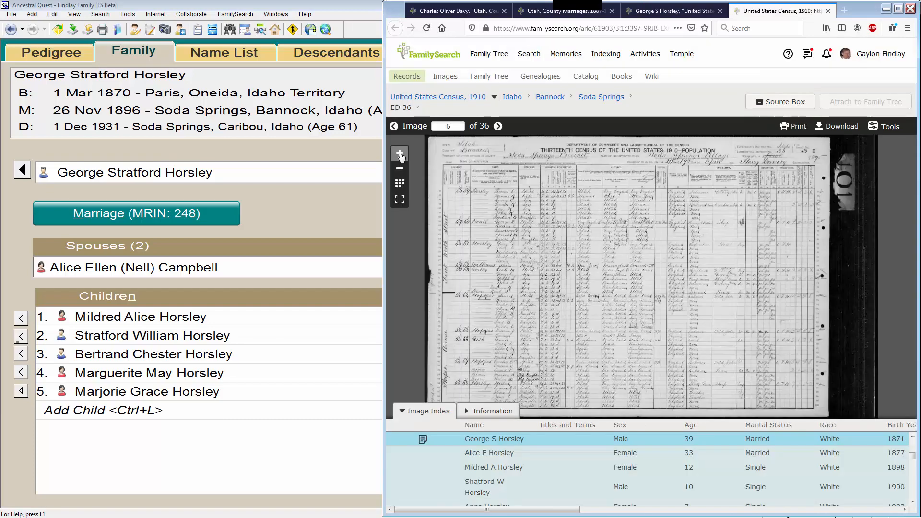
click(399, 154)
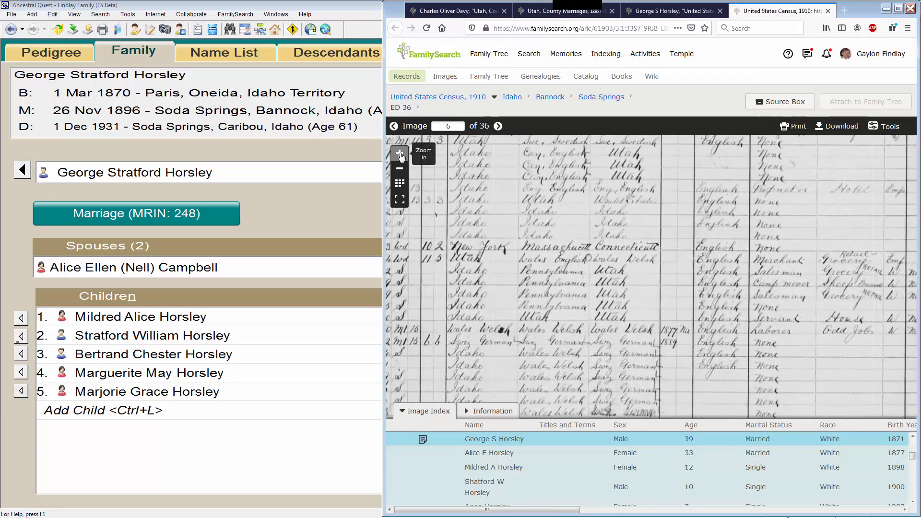
click(399, 153)
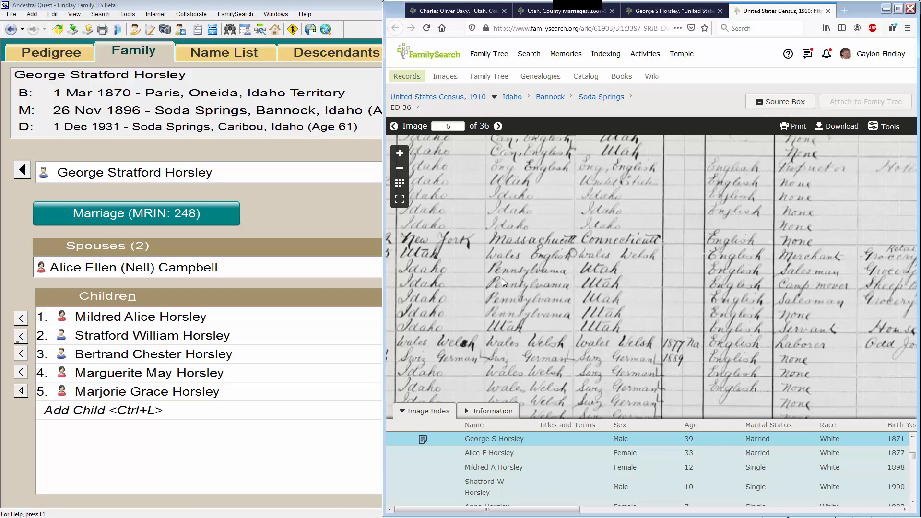
drag(470, 291, 859, 136)
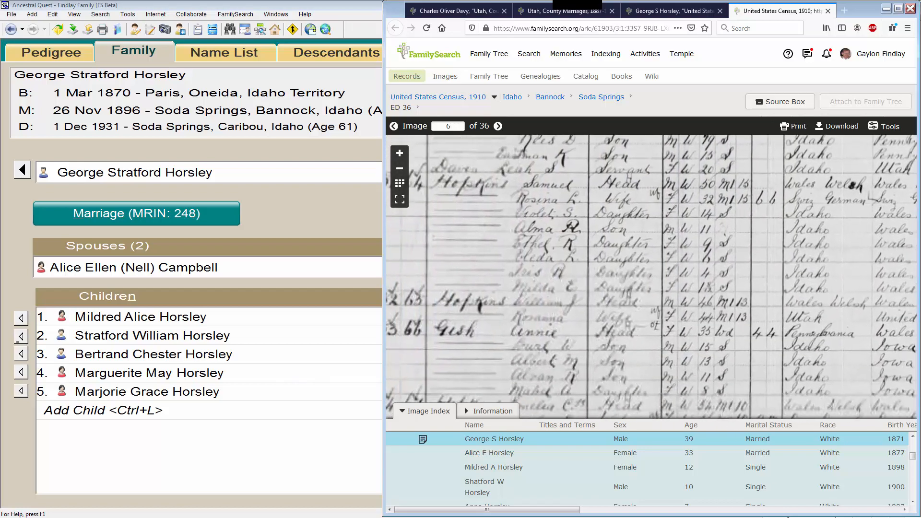
drag(761, 205, 799, 385)
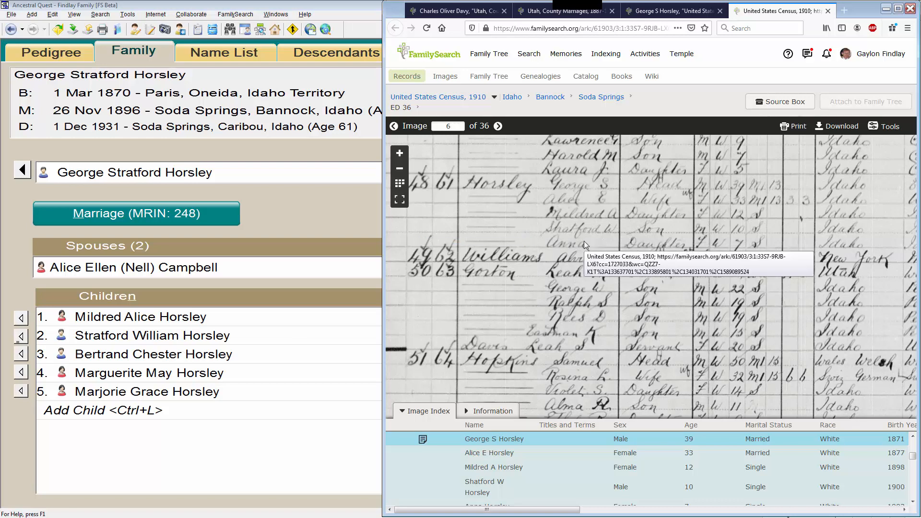
Step: In Ancestral Quest, shown beside the census image, add the unlisted daughter under her census name as a female born 1902 in Idaho
click(329, 227)
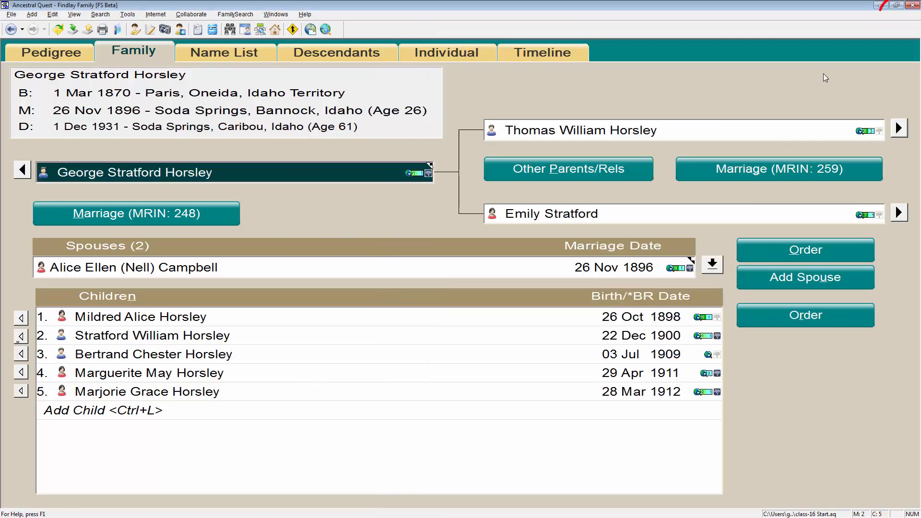
click(896, 9)
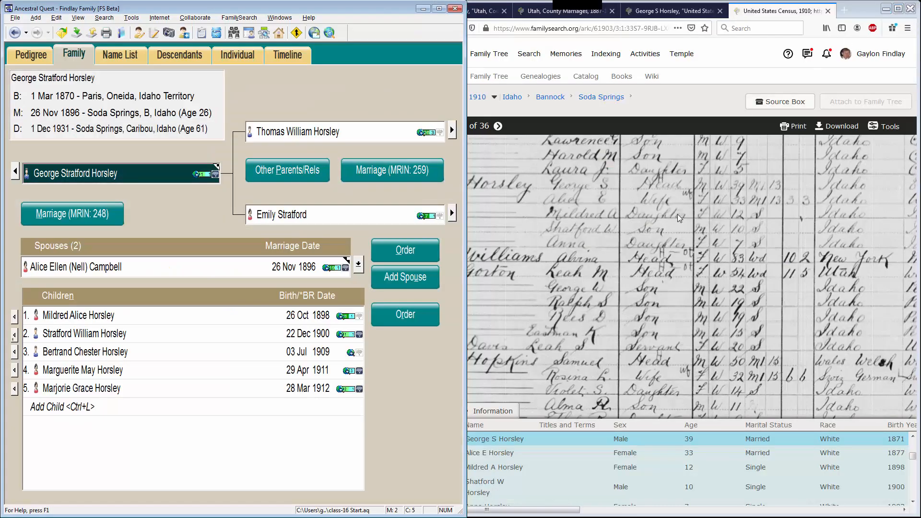
mouse_move(61, 392)
mouse_down()
mouse_move(22, 410)
mouse_move(98, 401)
mouse_move(54, 392)
mouse_up()
click(66, 408)
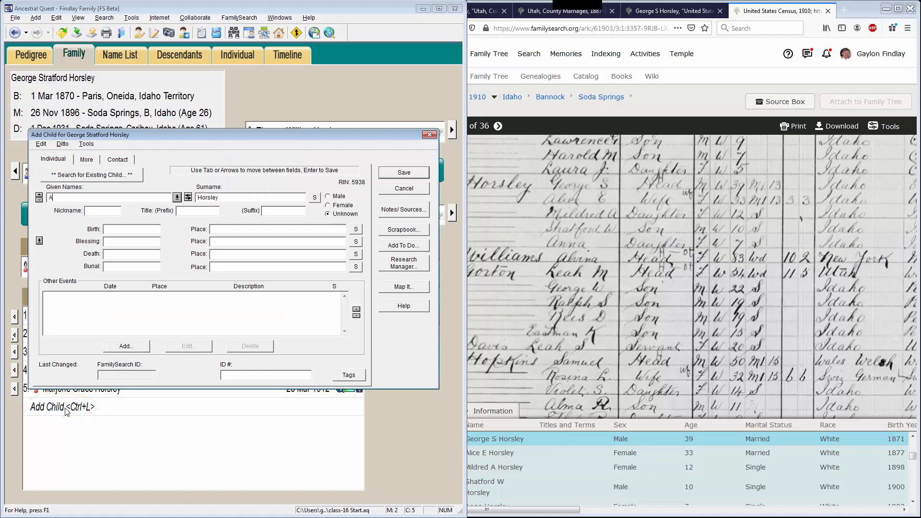
text(Anna)
click(137, 229)
text(1902)
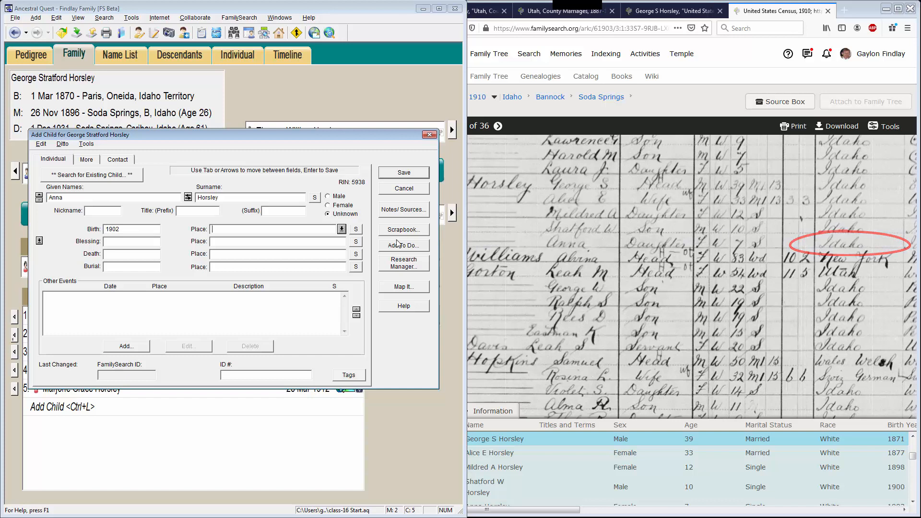
text(Idaho)
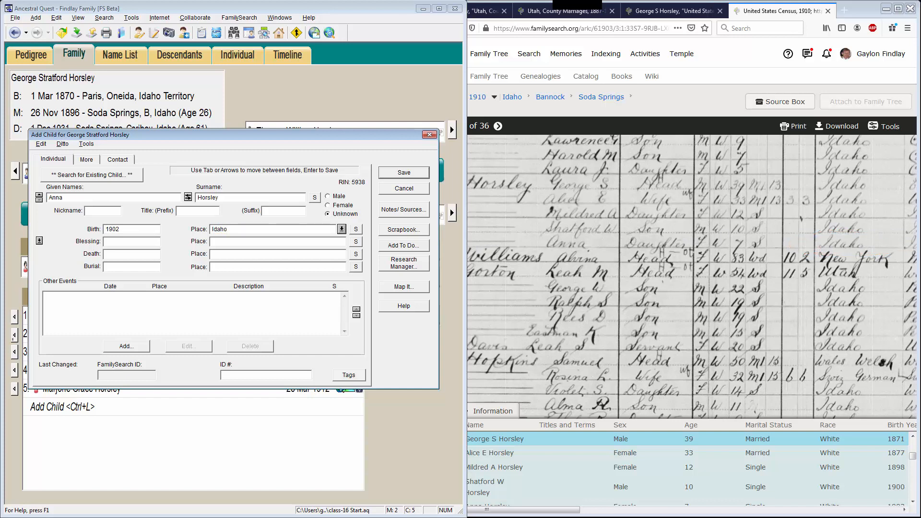
click(411, 178)
click(216, 261)
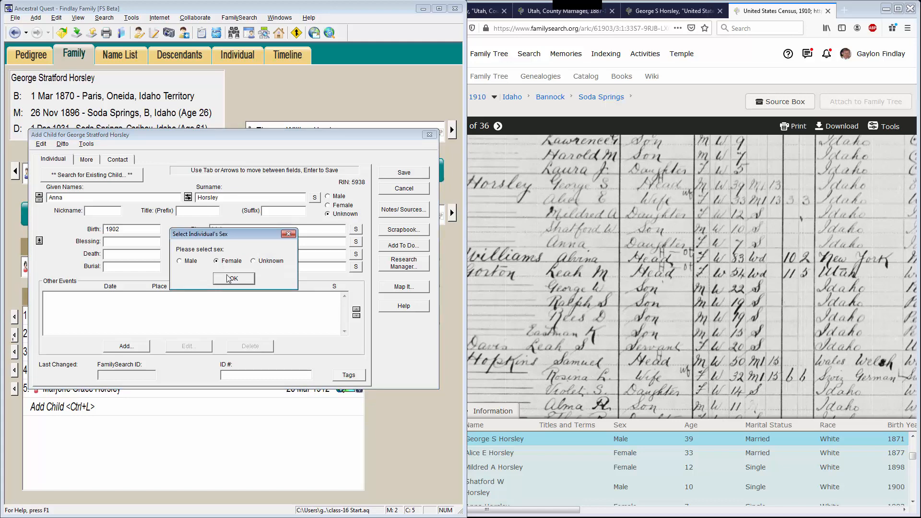
click(234, 278)
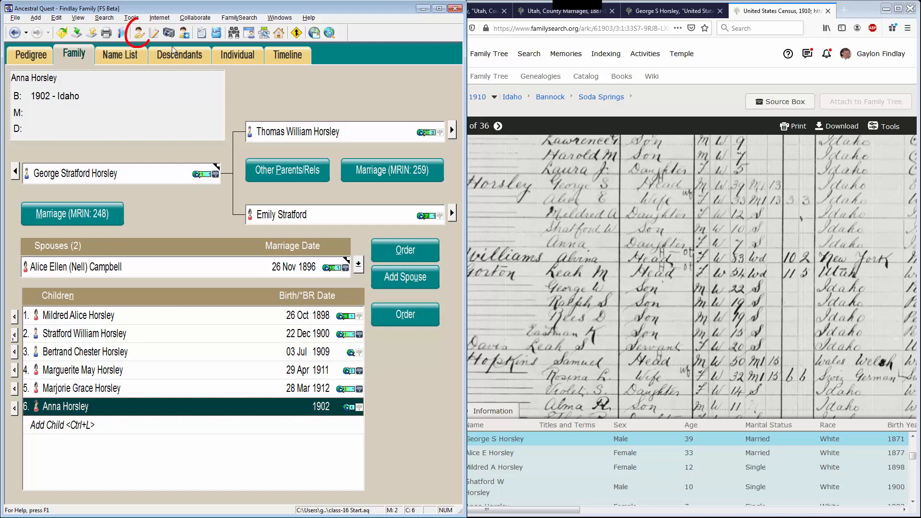
Step: Edit the new daughter's record and add a Residence event to it
click(139, 33)
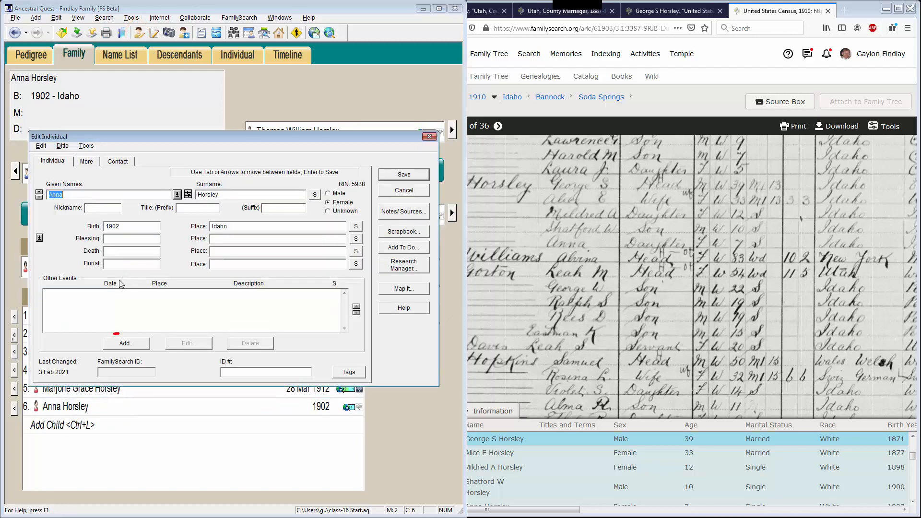
click(130, 340)
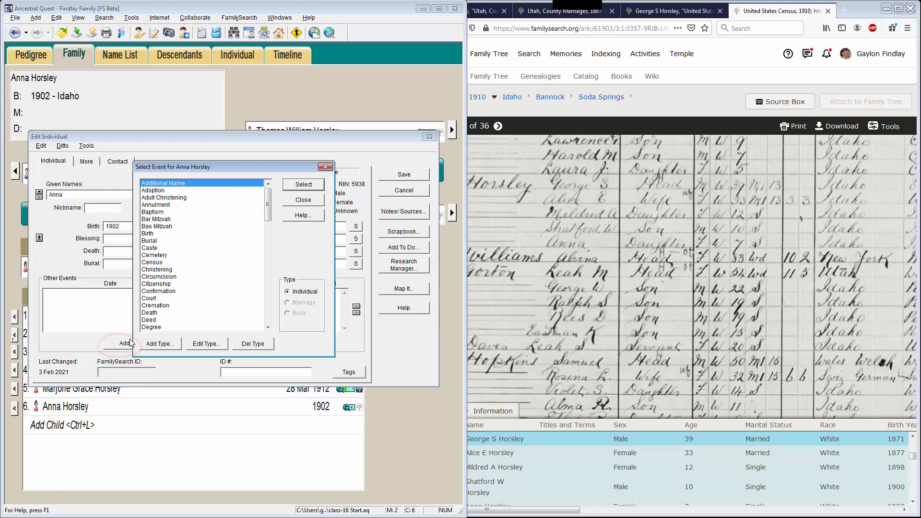
text(res)
click(298, 186)
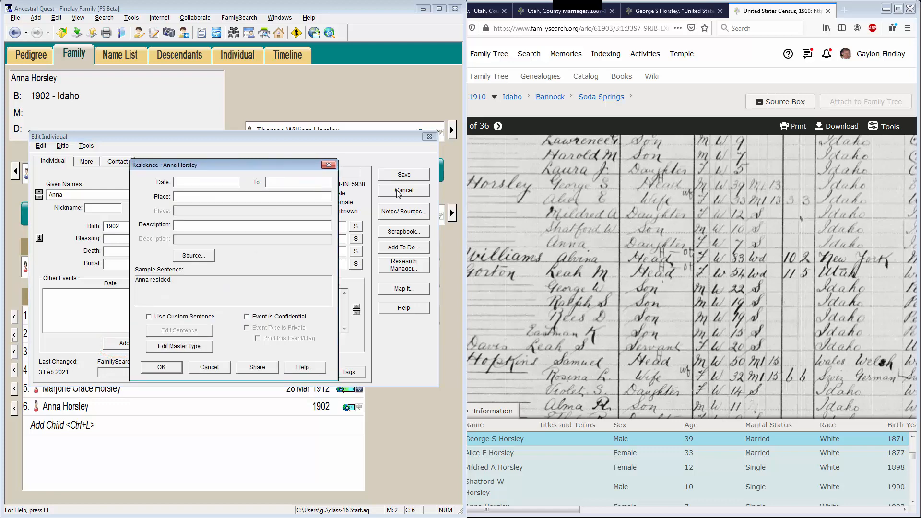
Step: Read the enumeration date in the census sheet's heading and set the residence to 20 Apr 1910 in Soda Springs, Bannock, Idaho
drag(687, 184, 583, 479)
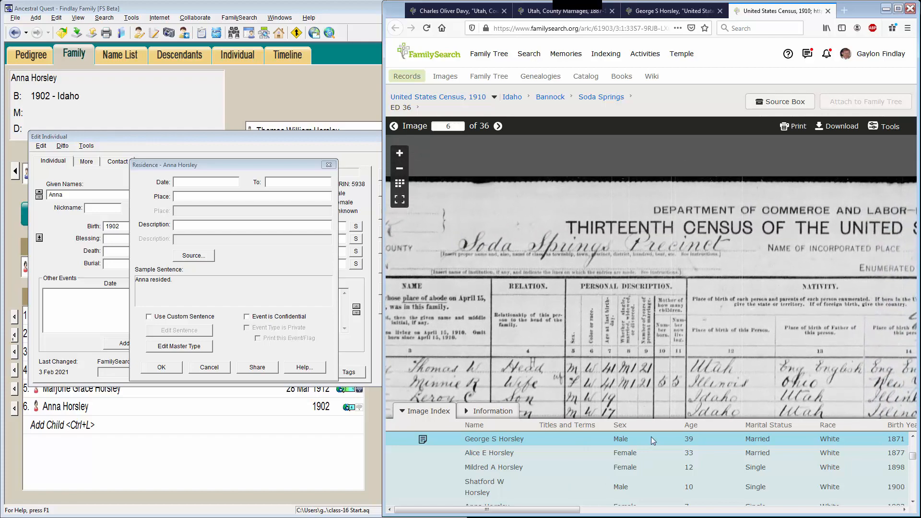
drag(797, 285, 412, 295)
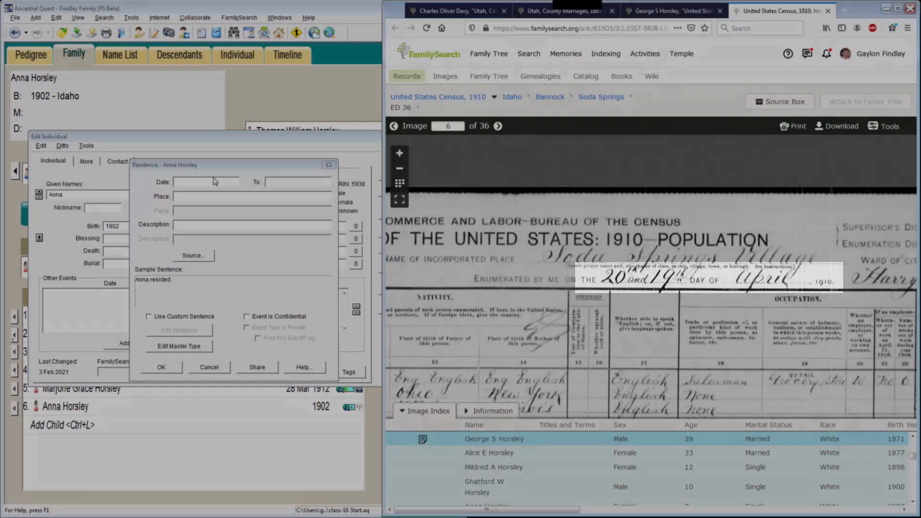
click(214, 181)
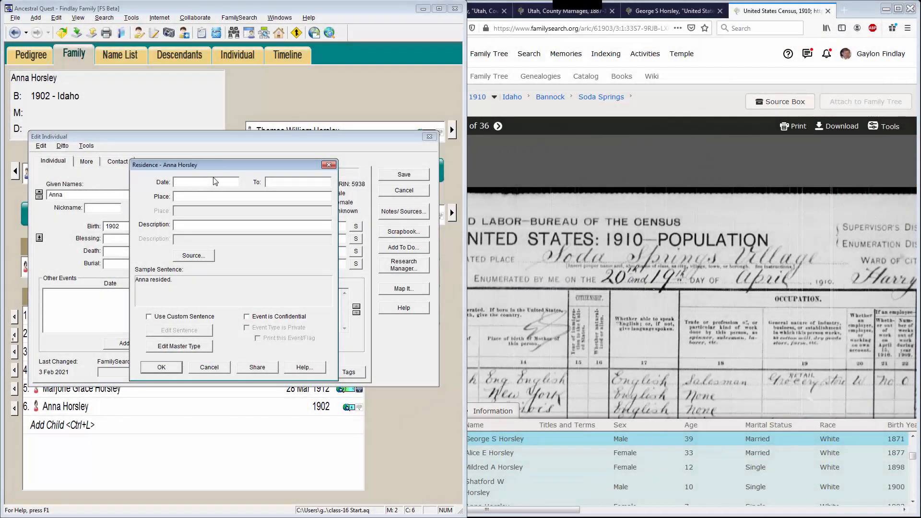
text(20 apr 1910)
key(Tab)
text(Soda)
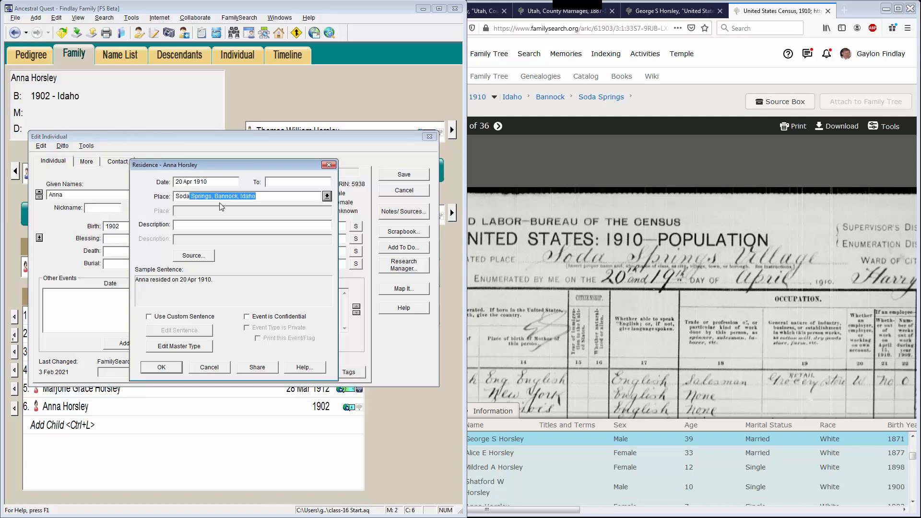
Step: Start a source citation for the residence and edit the existing US Census 1910 - Idaho source to use the freeform format
click(194, 256)
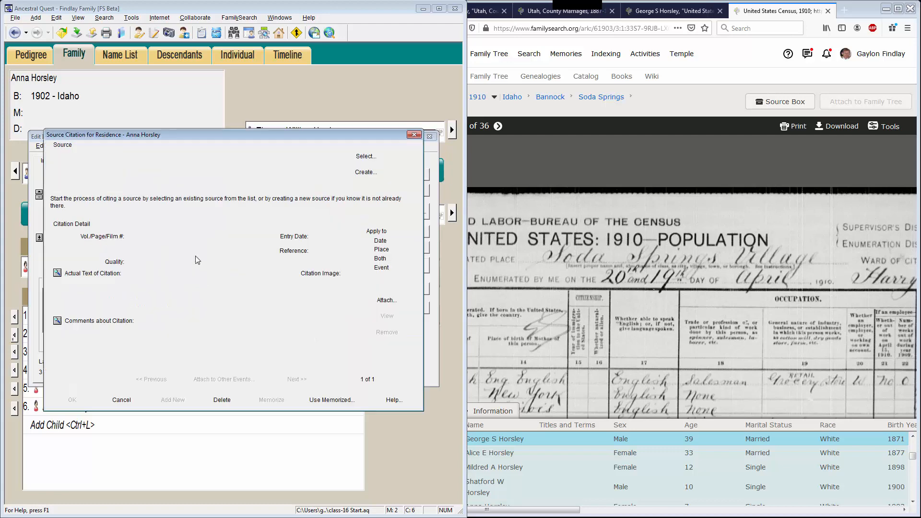
scroll(277, 333, down, 5)
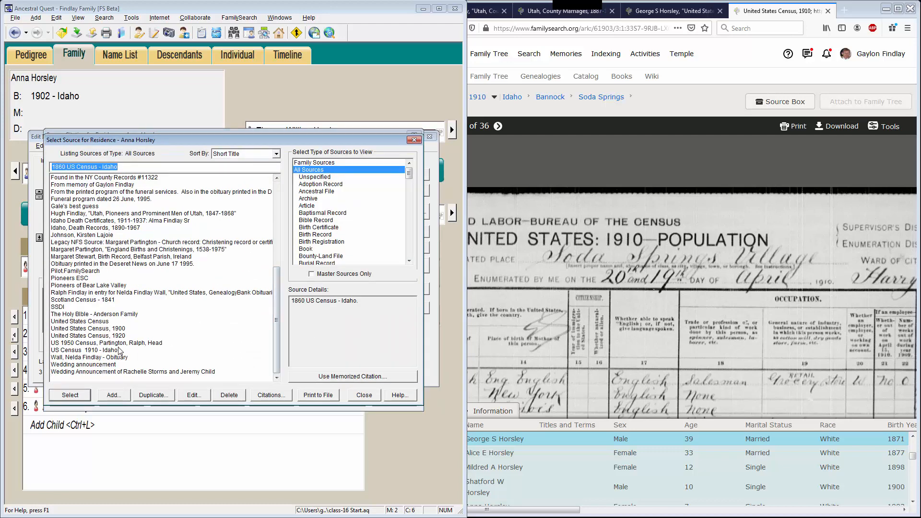
click(80, 350)
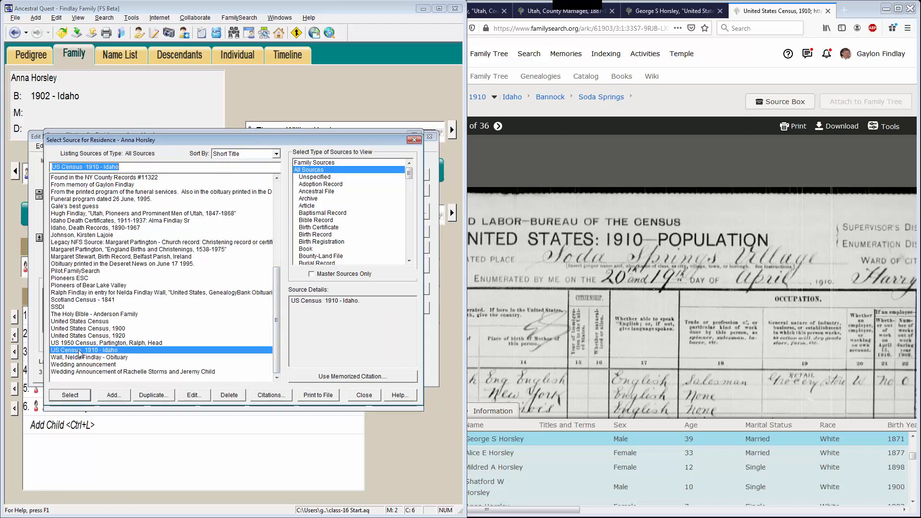
click(193, 396)
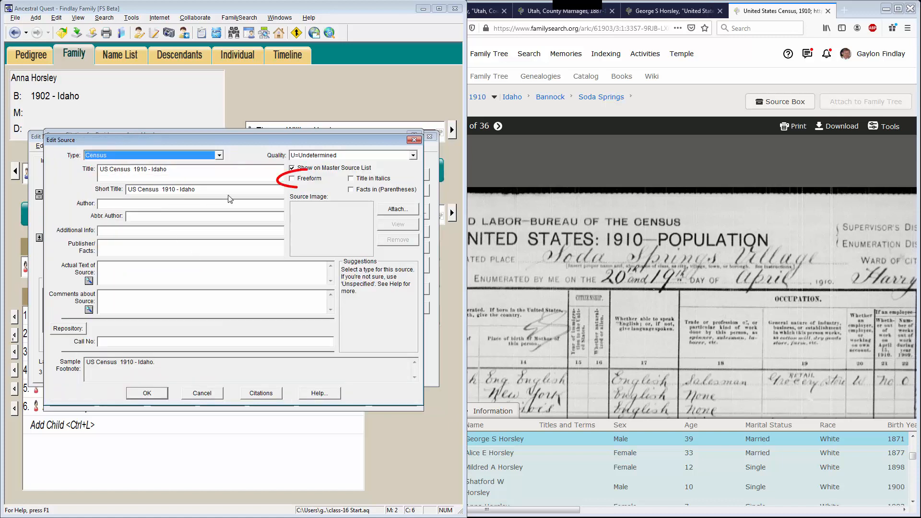
click(301, 181)
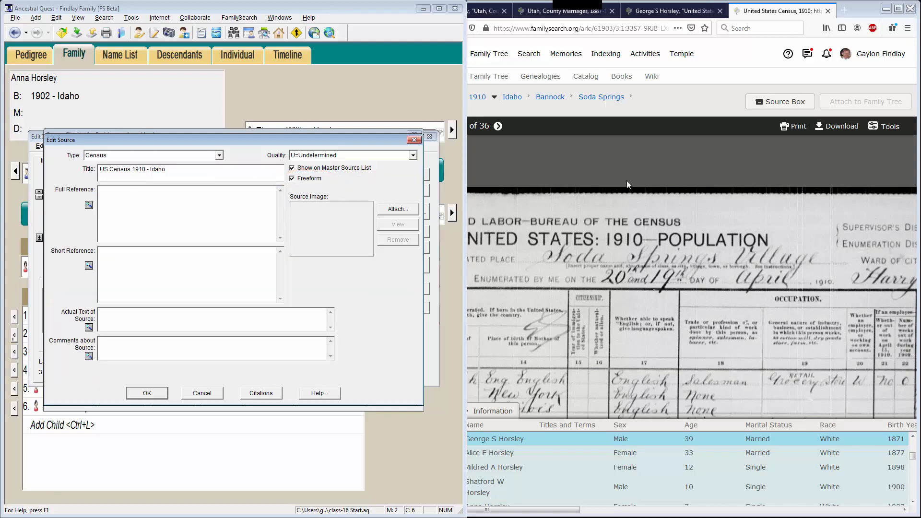
Step: Copy the FamilySearch record's citation text through "roll 221" into the source's full reference
click(677, 13)
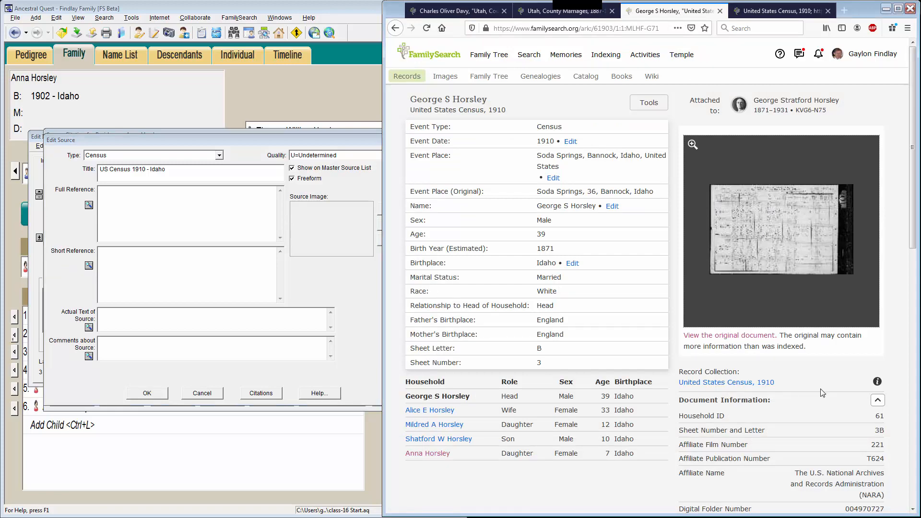
scroll(916, 413, down, 5)
scroll(863, 373, down, 4)
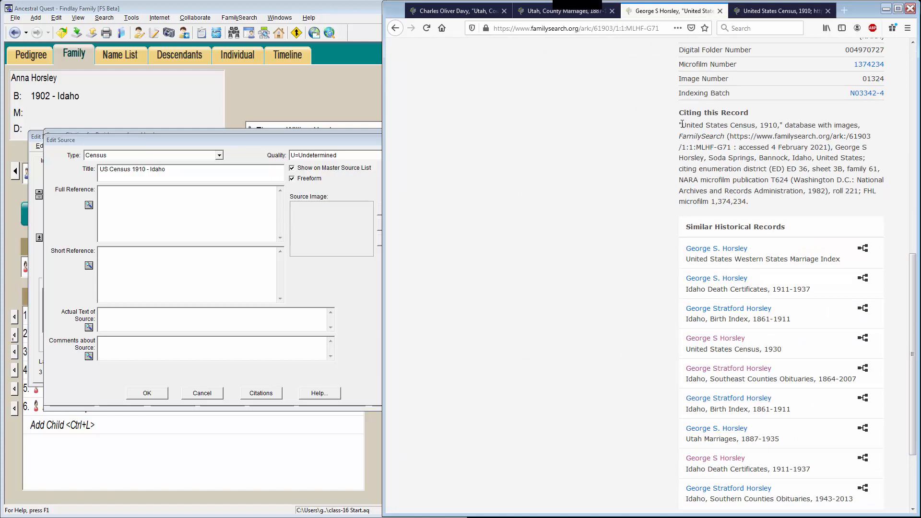
drag(679, 125, 858, 191)
key(ctrl+c)
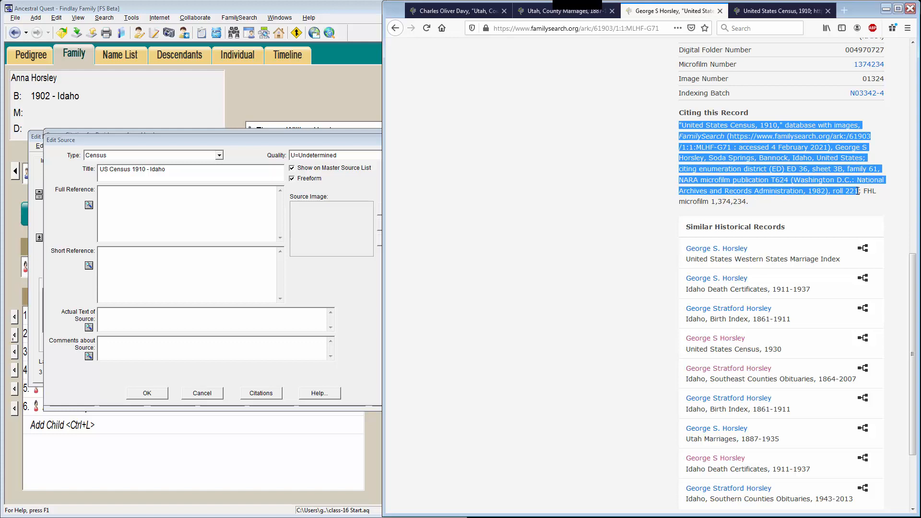
click(189, 199)
key(ctrl+v)
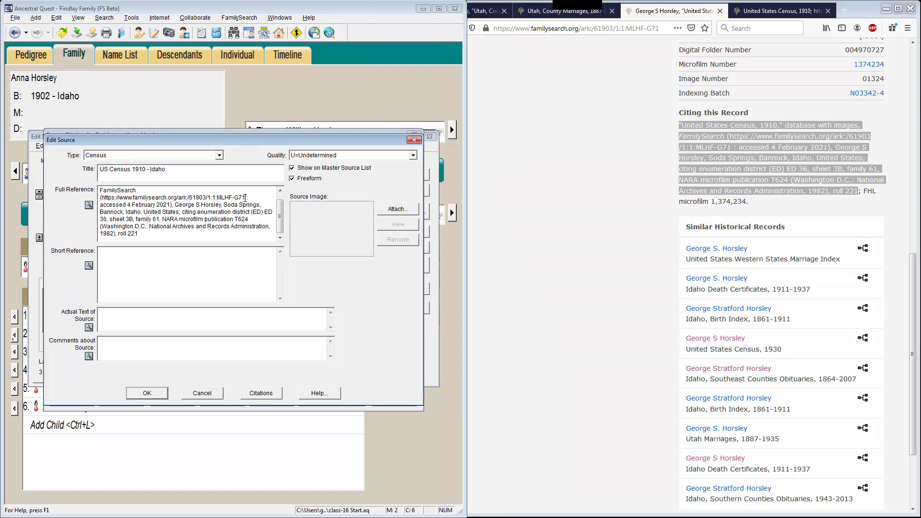
Step: Remove "accessed 4 February 2021" and the colon before it from the full reference
drag(245, 197, 168, 205)
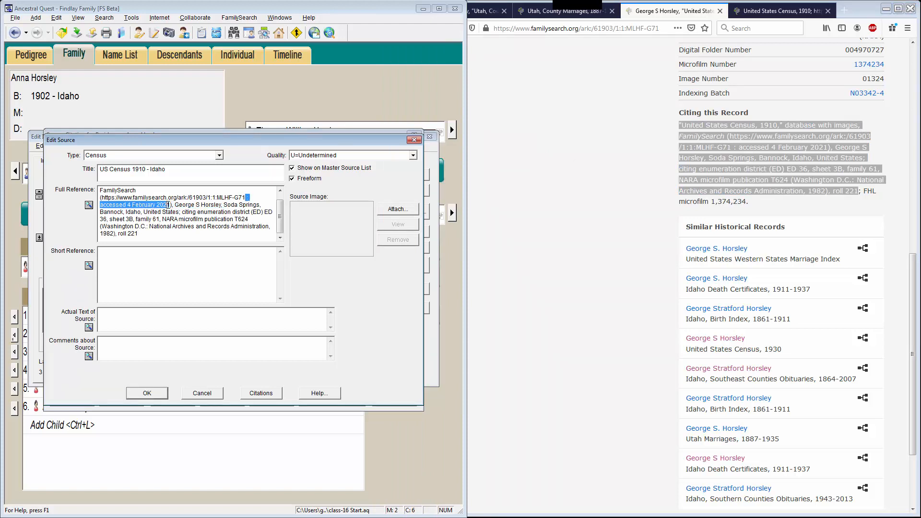
key(Delete)
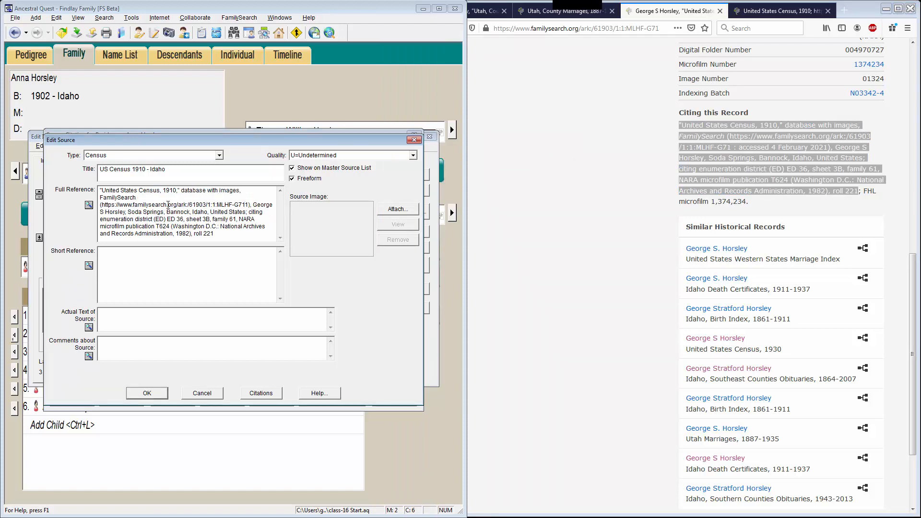
key(Delete)
Step: Copy the household head's name through "family 61" from the full reference, replace that text with %C, and save the source
drag(250, 204, 235, 220)
key(ctrl+c)
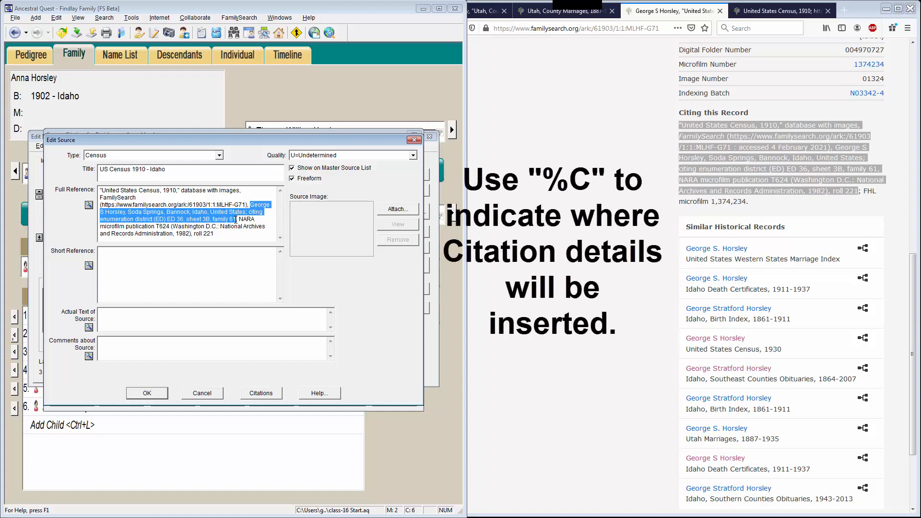
text(%)
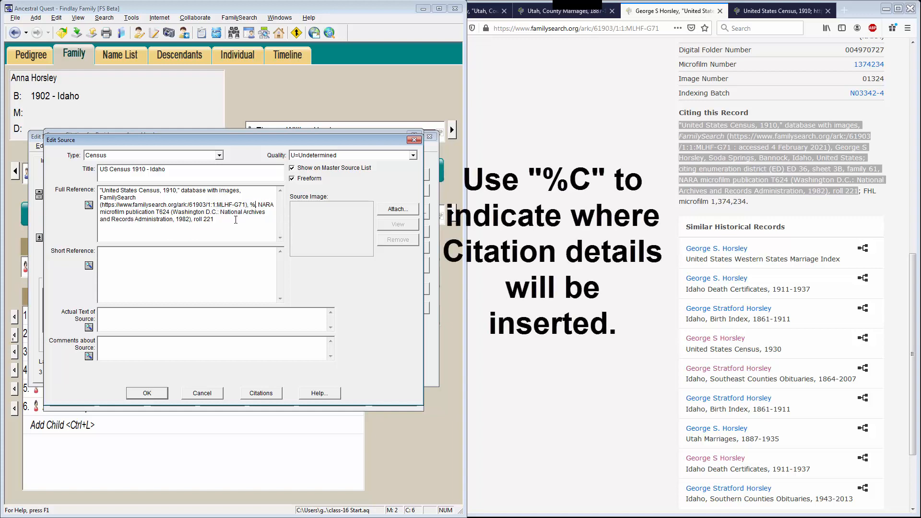
text(C)
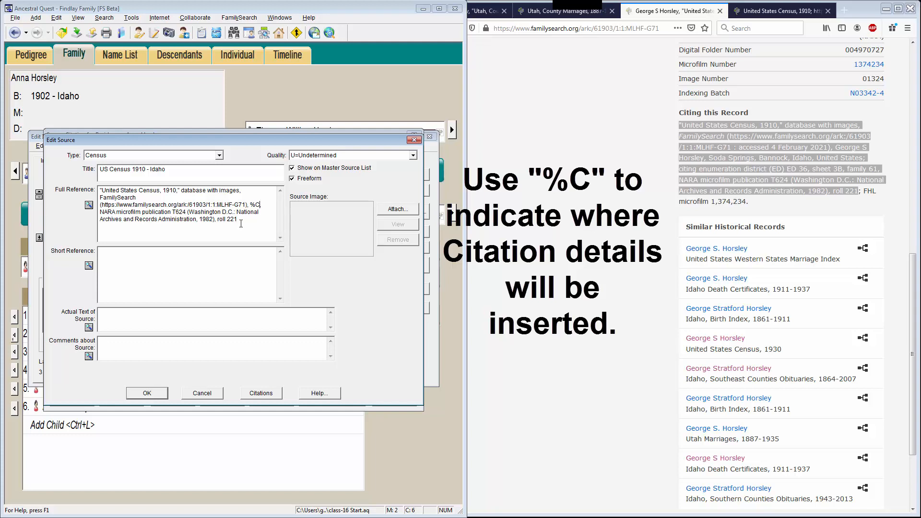
text(,)
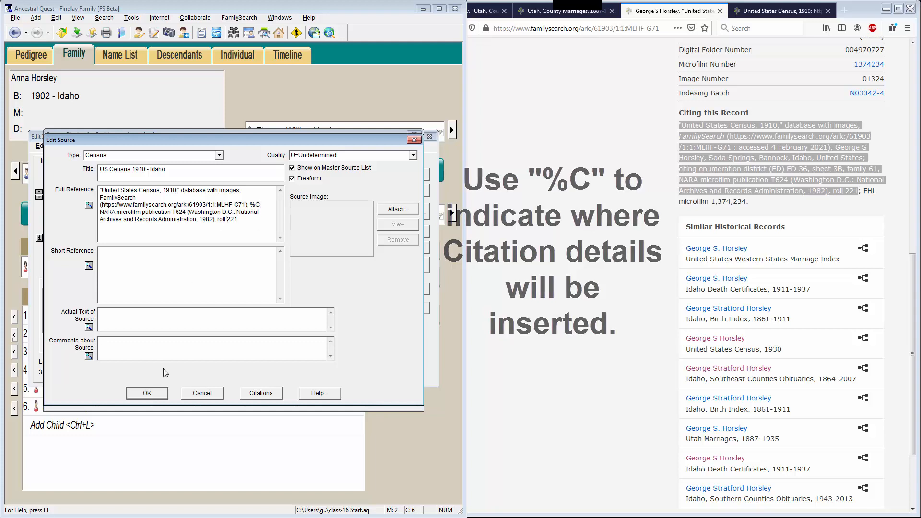
click(143, 394)
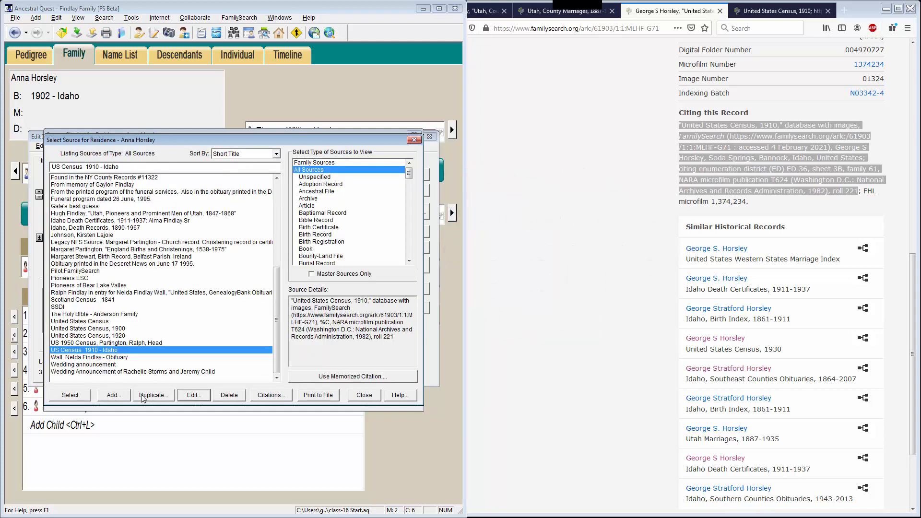
Step: Create a new citation from the source, paste the copied details into its full reference, and add "Head of House" after the head's name
click(88, 396)
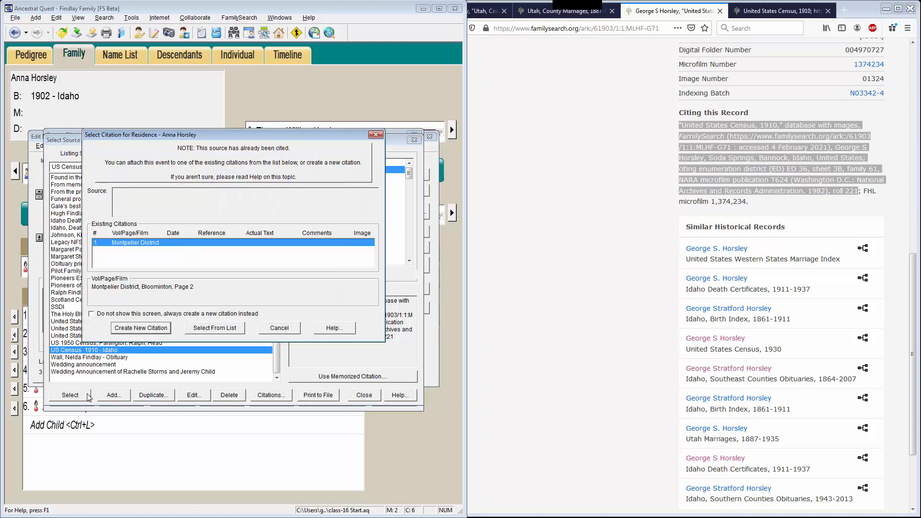
click(129, 330)
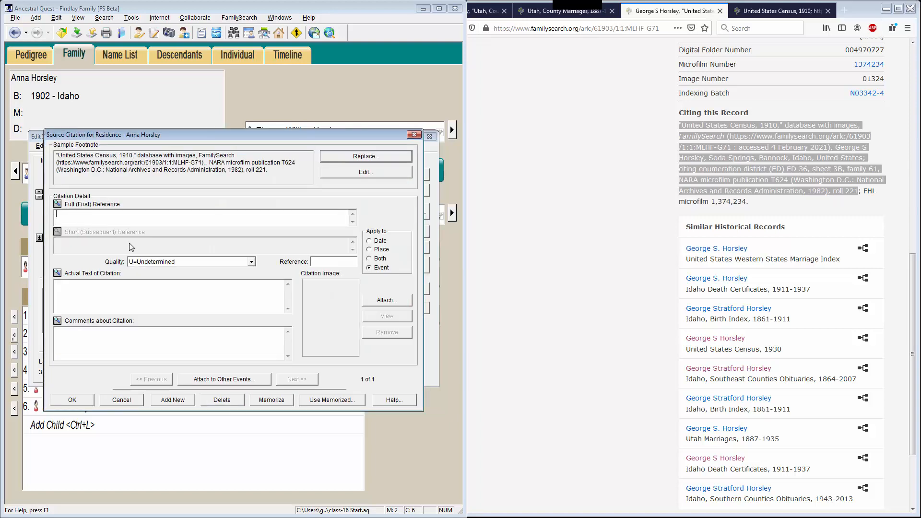
key(ctrl+v)
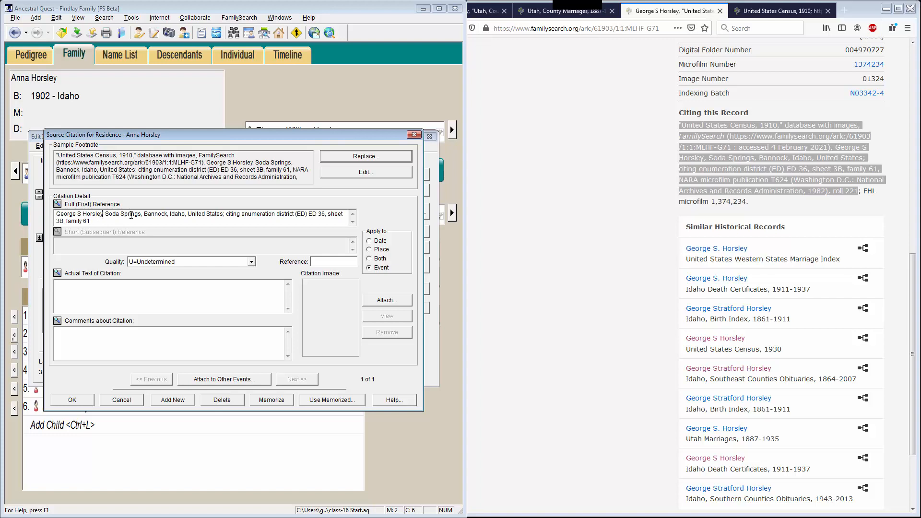
text(Head of )
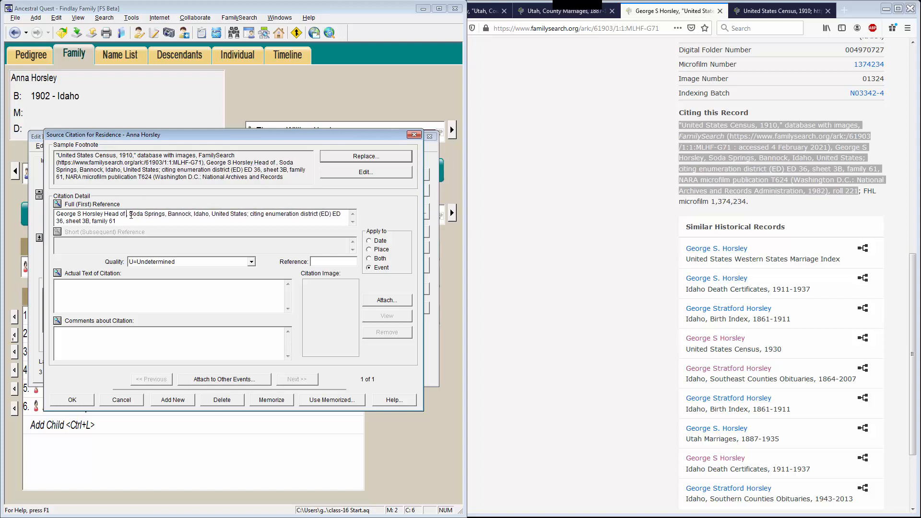
text(House)
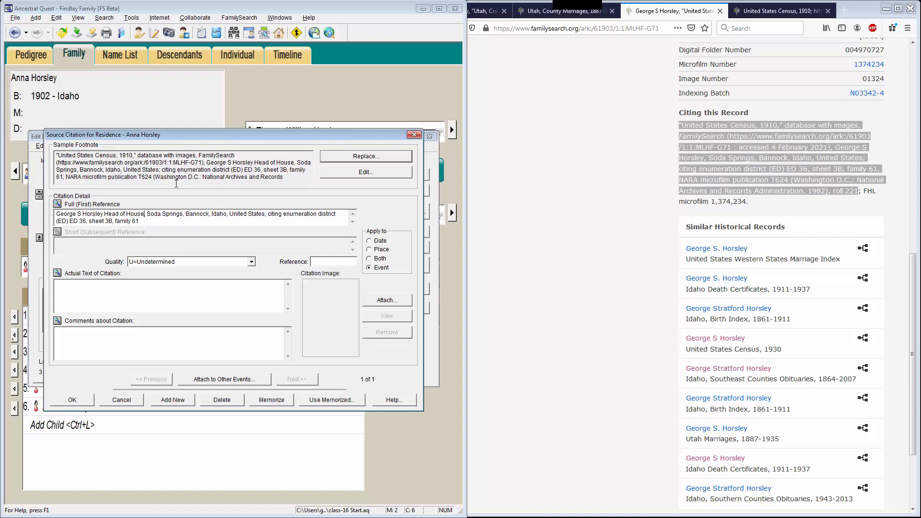
click(72, 400)
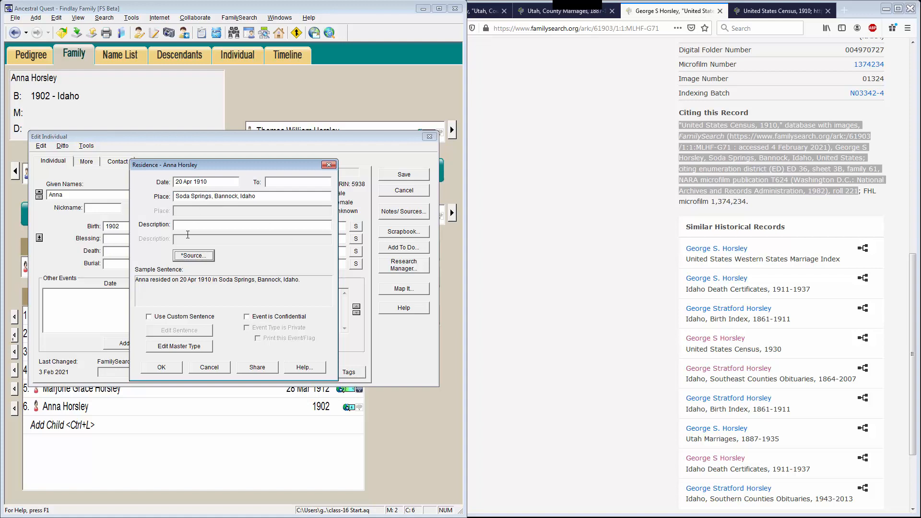
Step: Share the residence with the family except the child who died in 1909 and the two born after the census, and save the daughter's record
click(262, 368)
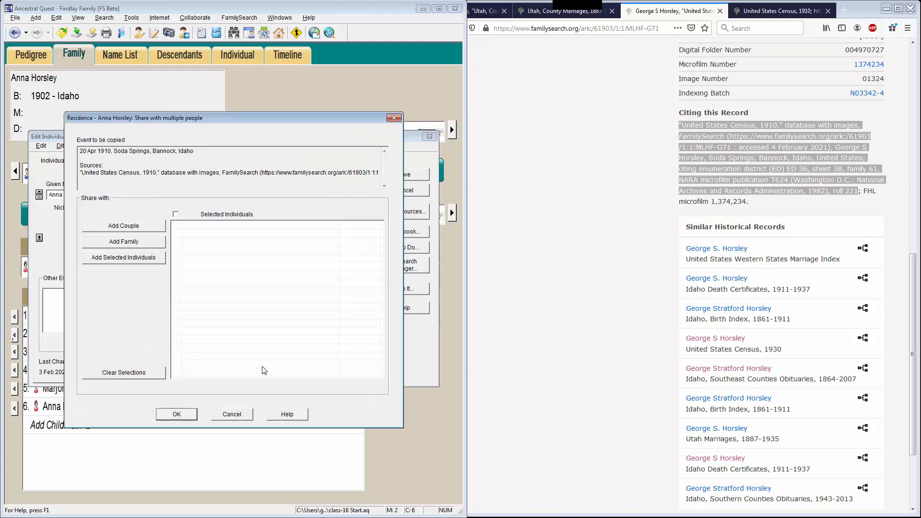
click(144, 244)
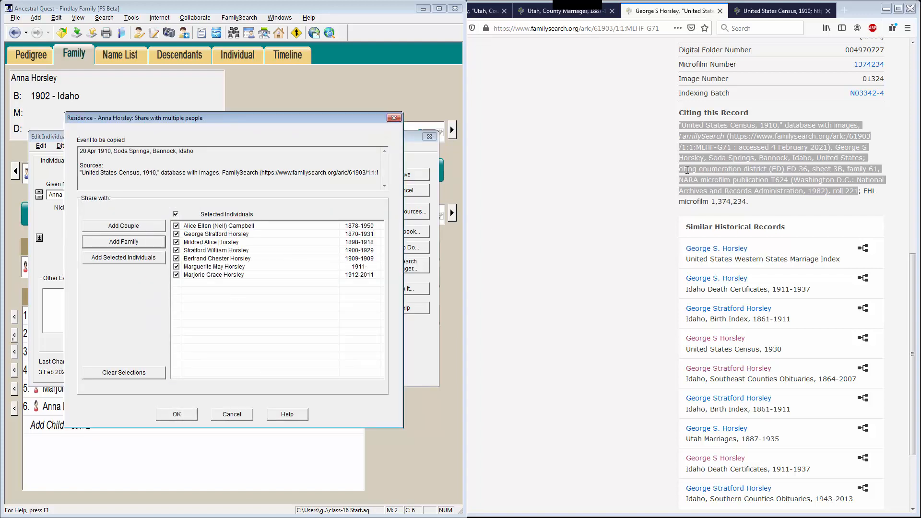
click(777, 13)
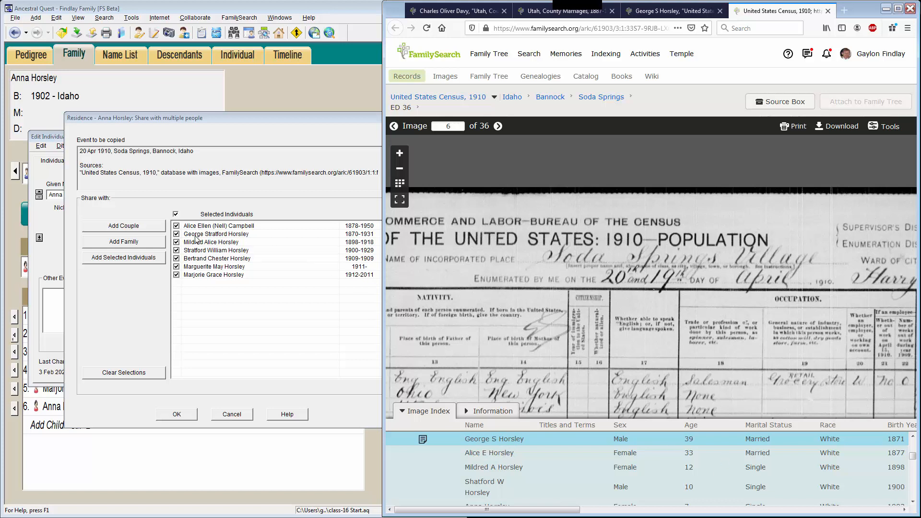
click(177, 259)
click(177, 267)
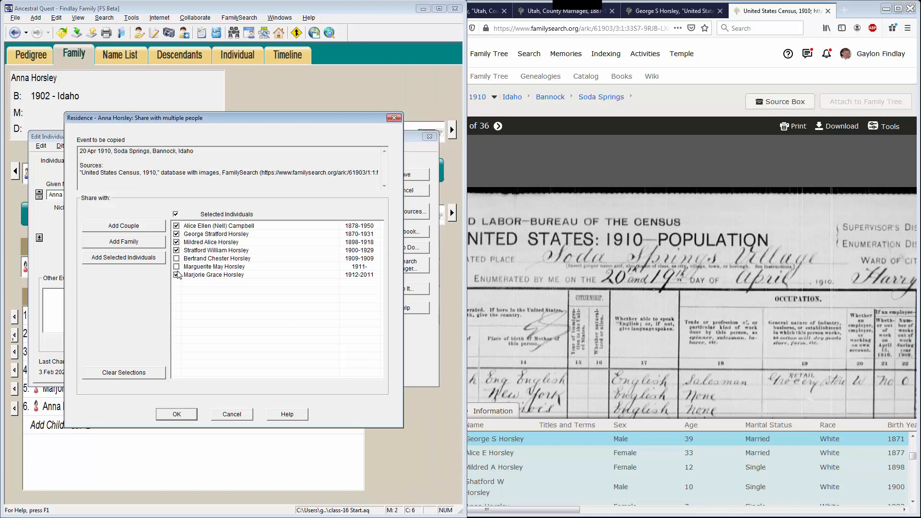
click(177, 274)
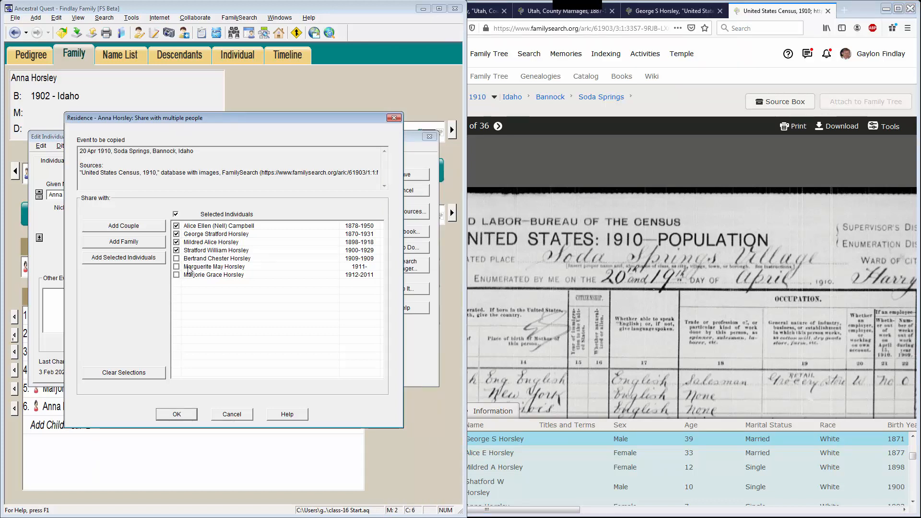
click(181, 414)
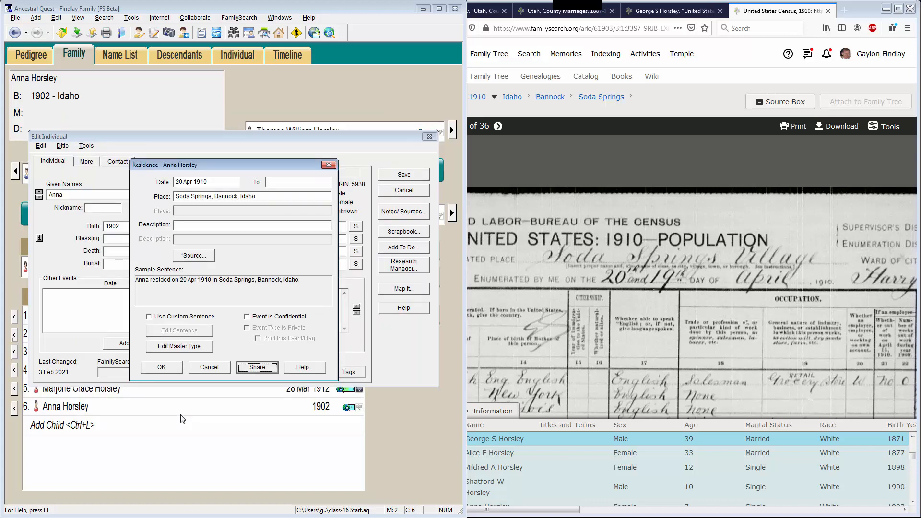
click(161, 369)
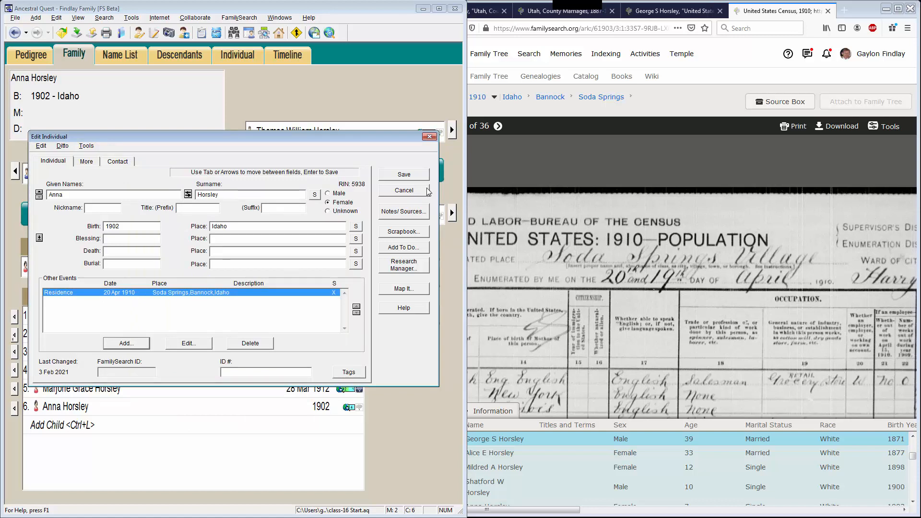
click(404, 177)
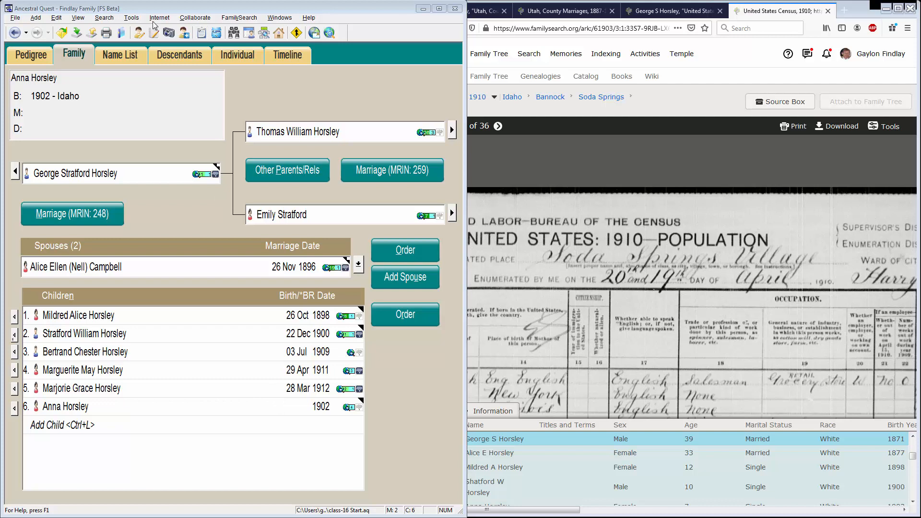
Step: Tag the added daughter as "Needs to be Compared with FamilySearch" and turn on Show Tag Placeholders
click(131, 18)
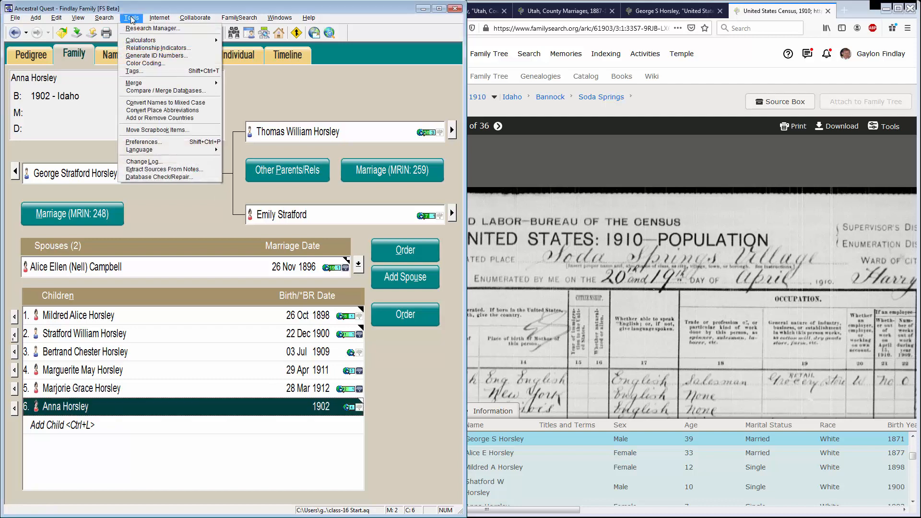
click(139, 71)
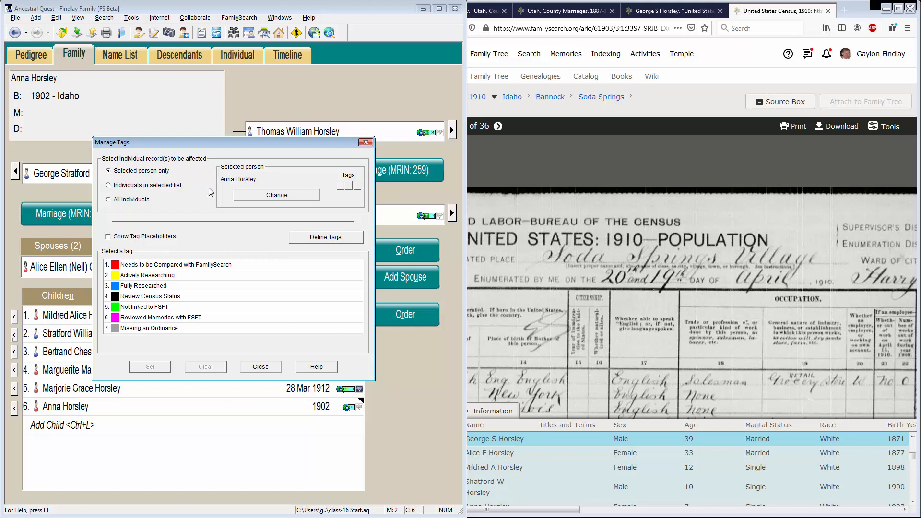
click(159, 267)
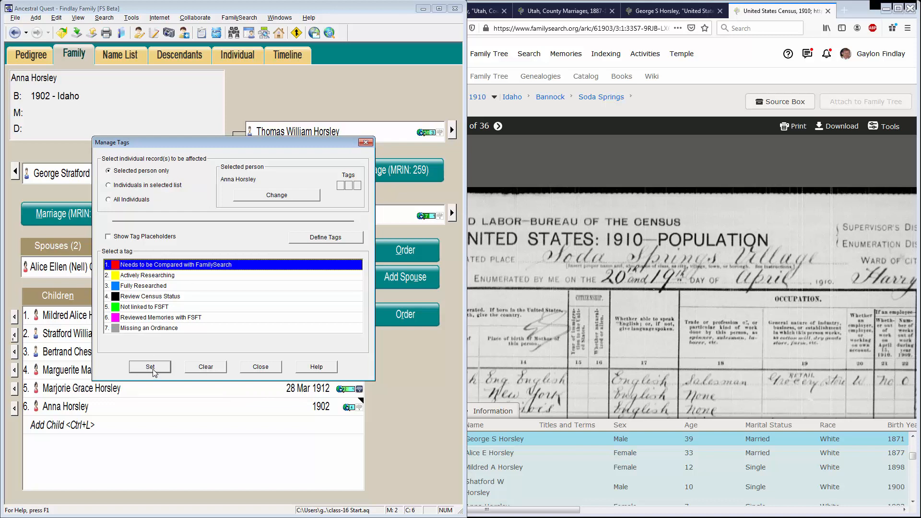
click(121, 237)
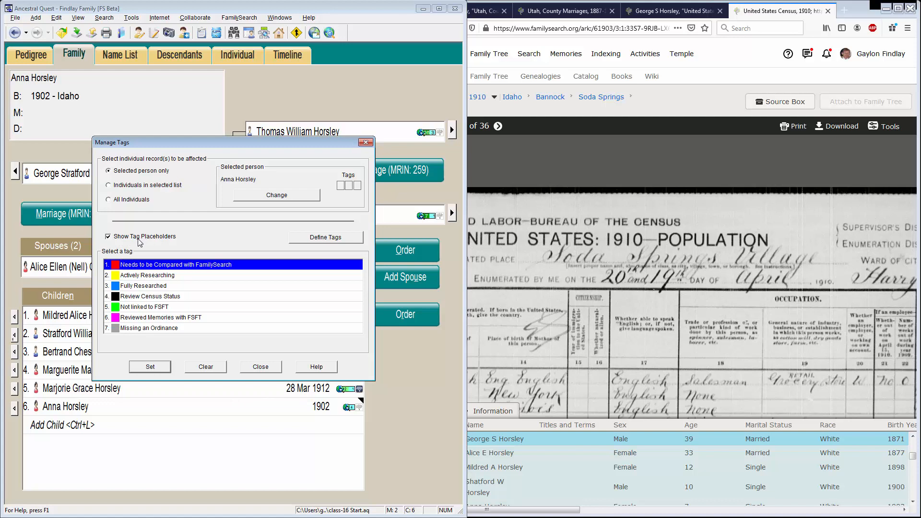
click(157, 368)
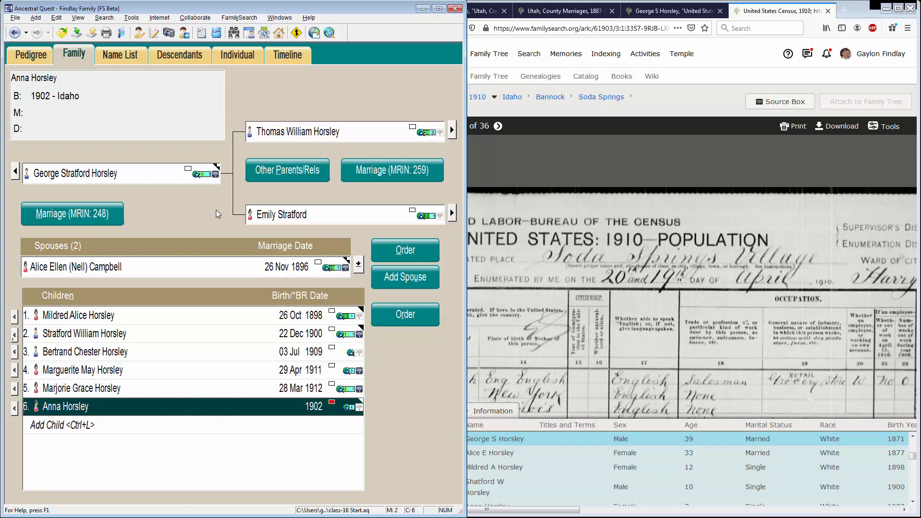
Step: Open the daughter's Findmypast hints, review the 1920 census hint, and examine the family's entries in the census image
click(348, 407)
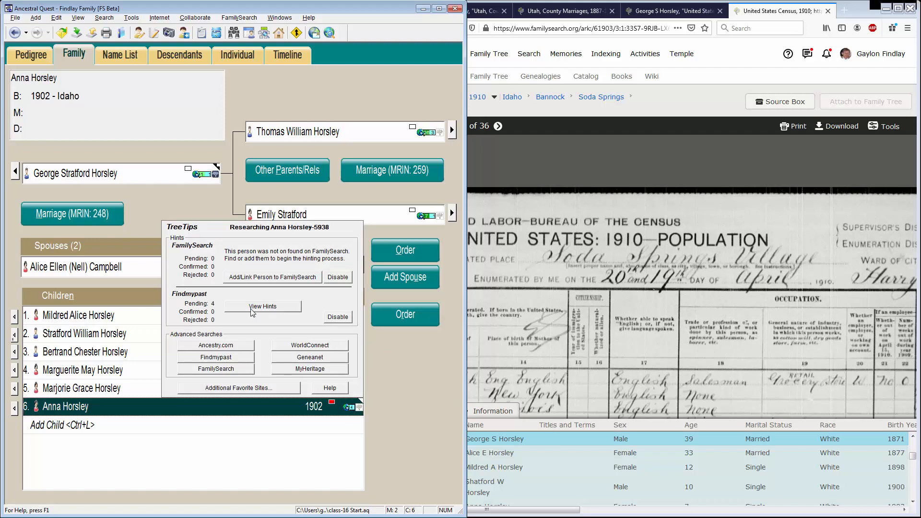
click(263, 306)
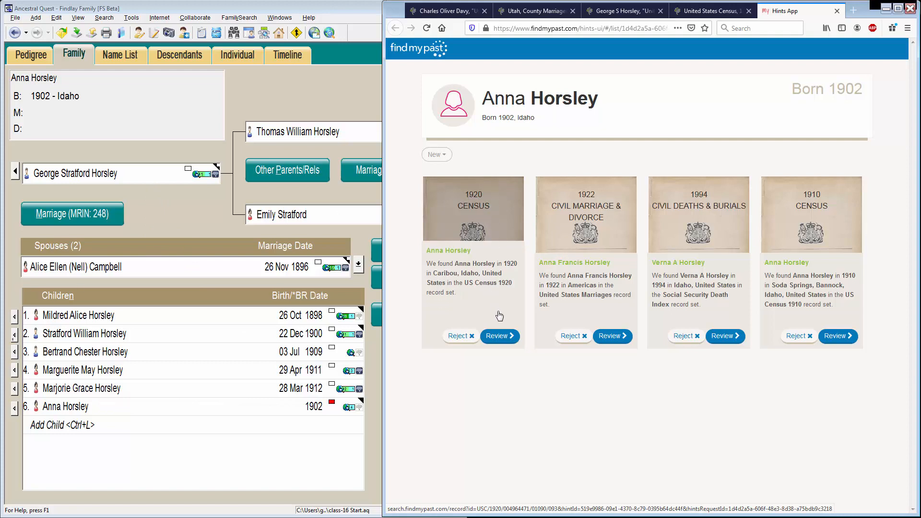
click(501, 337)
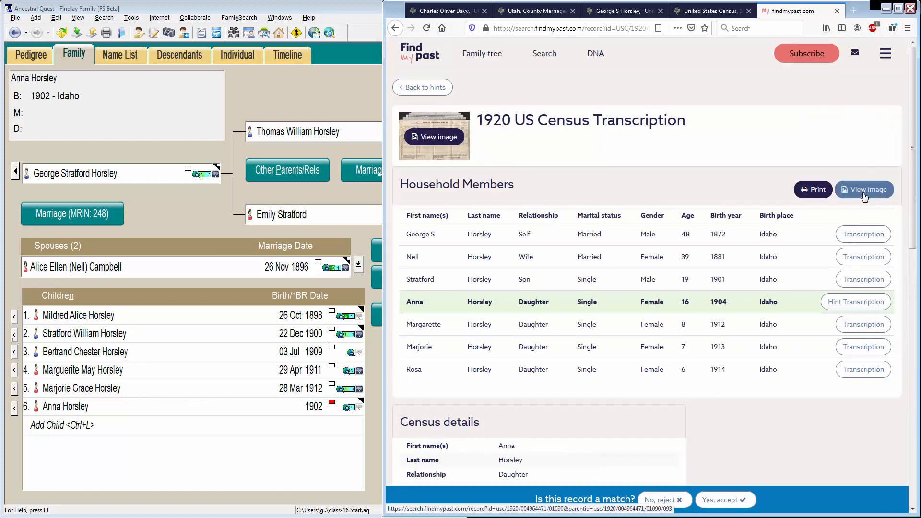
click(864, 190)
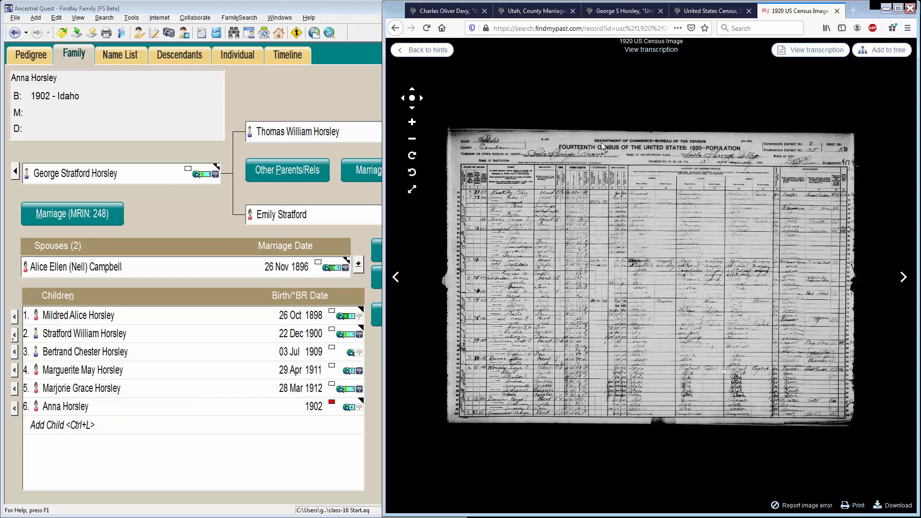
click(412, 122)
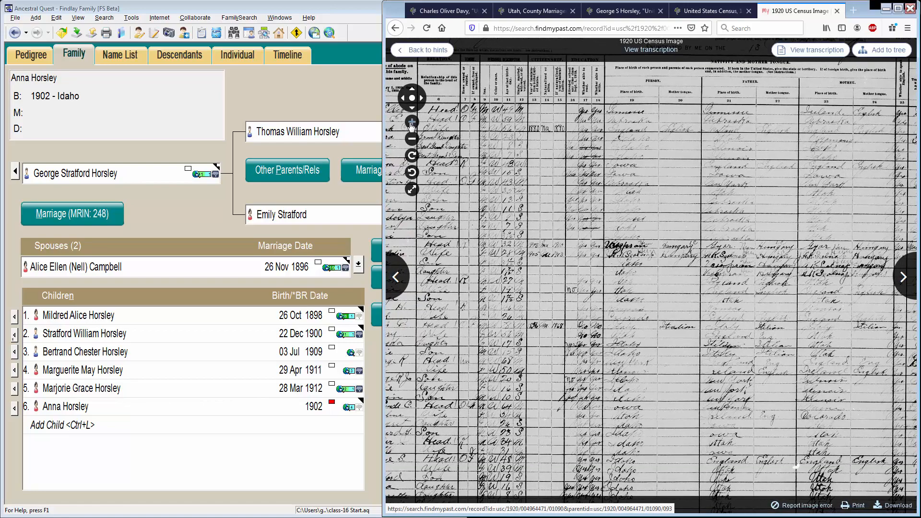
drag(498, 239, 752, 85)
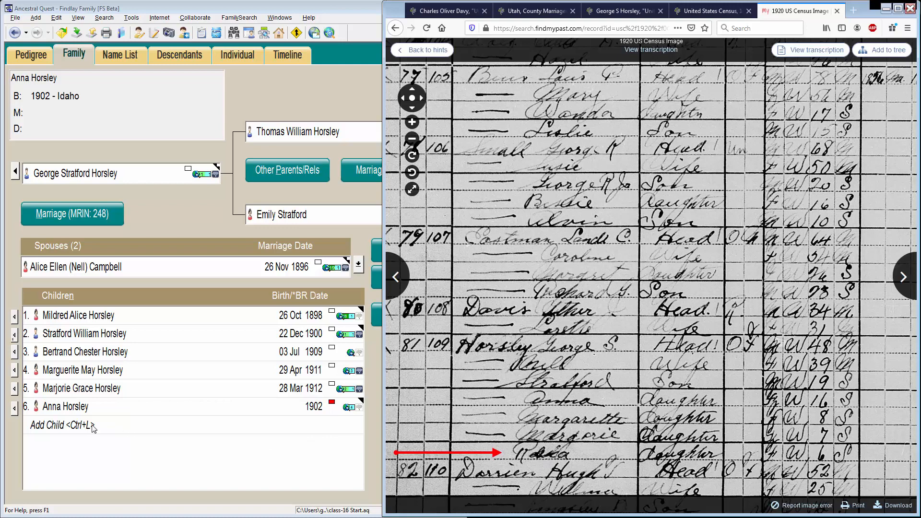
Step: Start a new child record for the 6-year-old daughter in the 1920 census, entering her given name, female sex and birth year
click(79, 425)
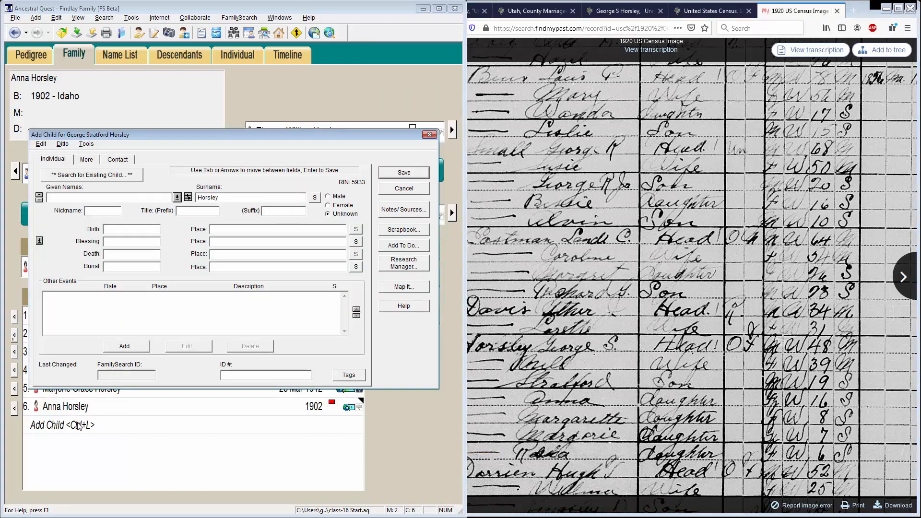
text(Rosa)
click(341, 206)
click(138, 229)
text(1914)
Step: Check the youngest daughter's birthplace in the census image and set her birth place to Idaho only
click(869, 453)
drag(870, 453, 650, 429)
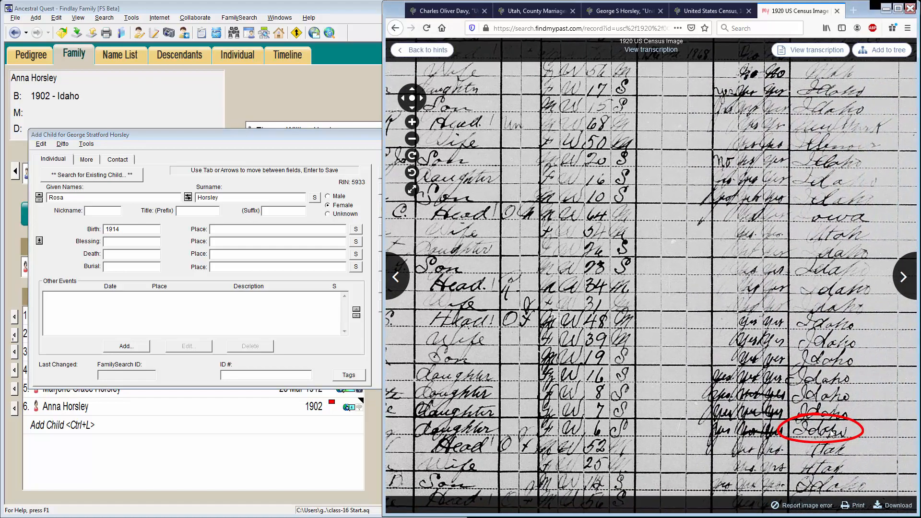
click(221, 230)
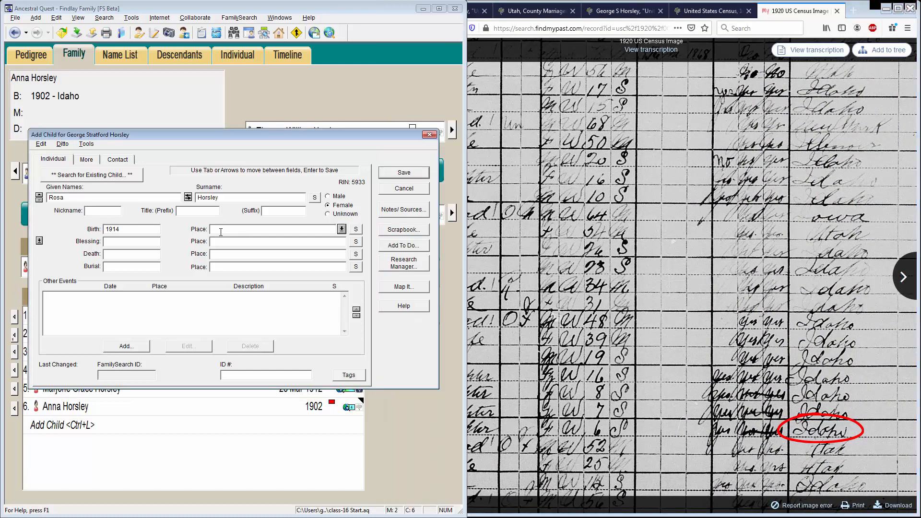
text(Idaho)
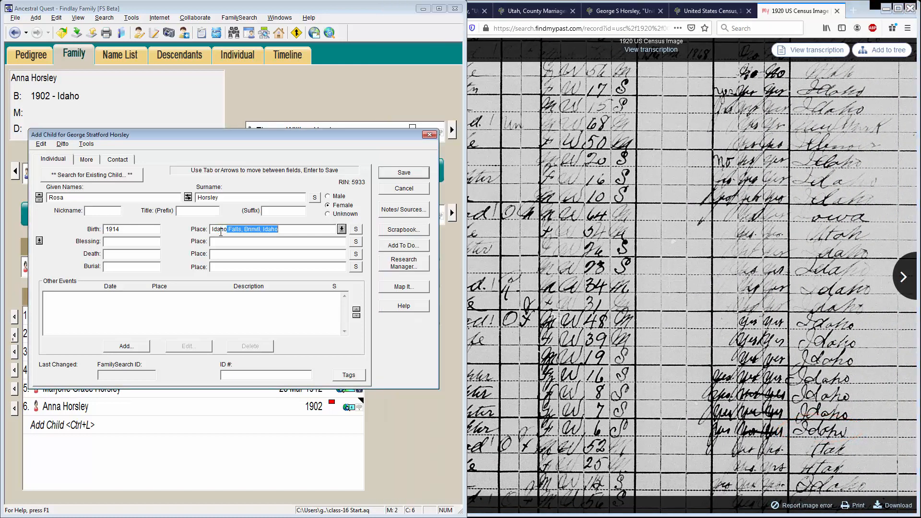
key(Delete)
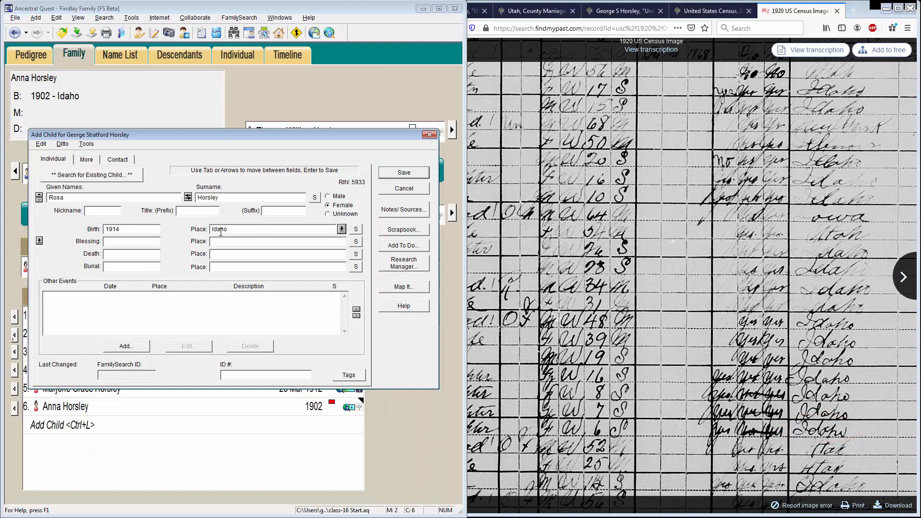
Step: Save the youngest daughter's new record and tag her as "Needs to be Compared with FamilySearch"
click(403, 173)
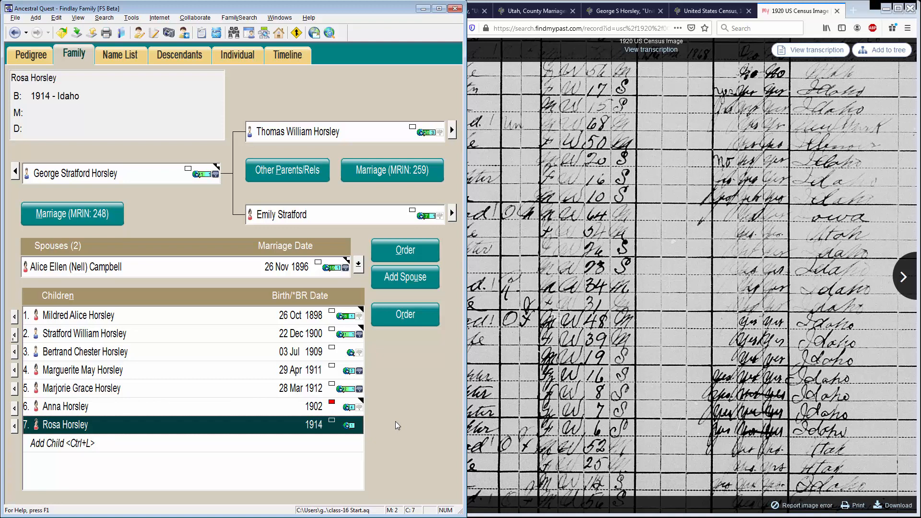
click(332, 422)
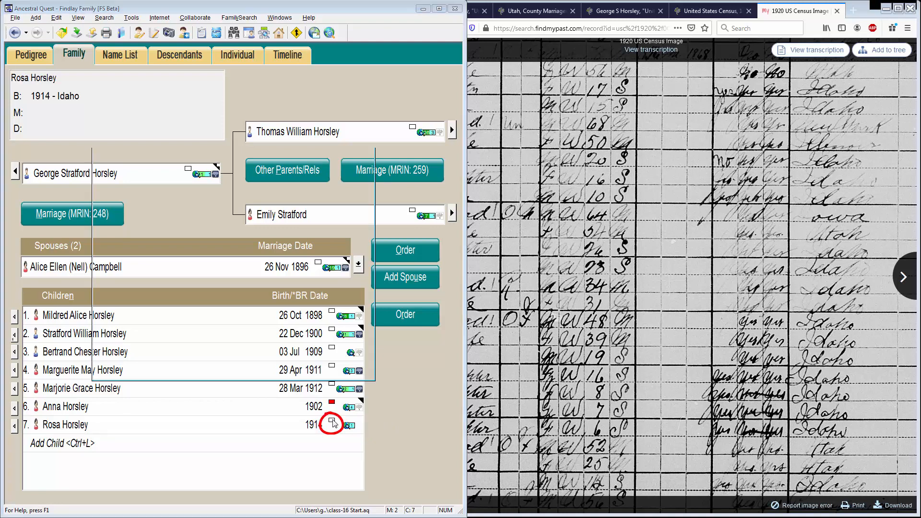
click(191, 266)
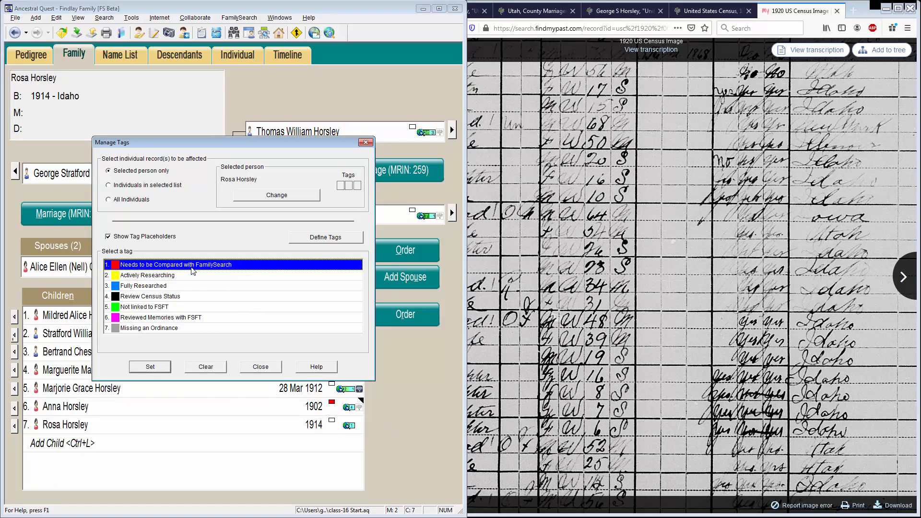
click(151, 367)
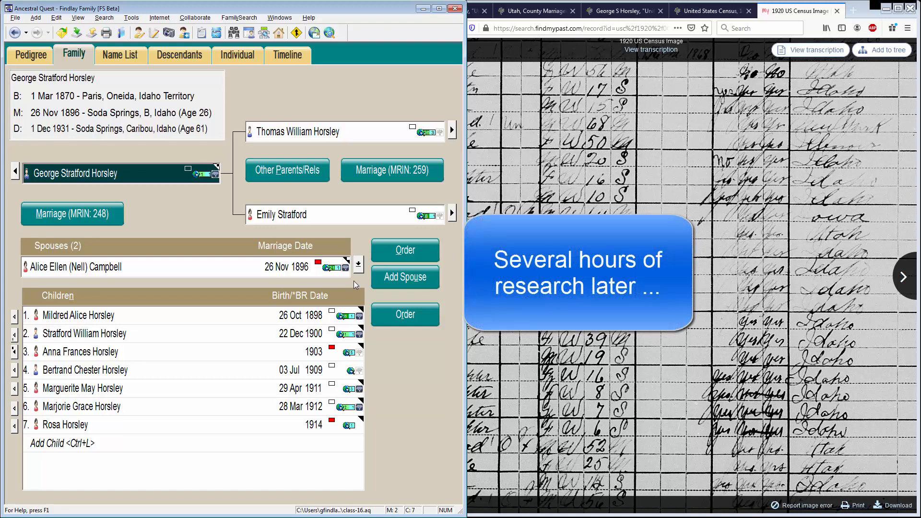
Step: Complete the third child's birth date with the day and month, using the Utah marriage record, and save her record
click(350, 353)
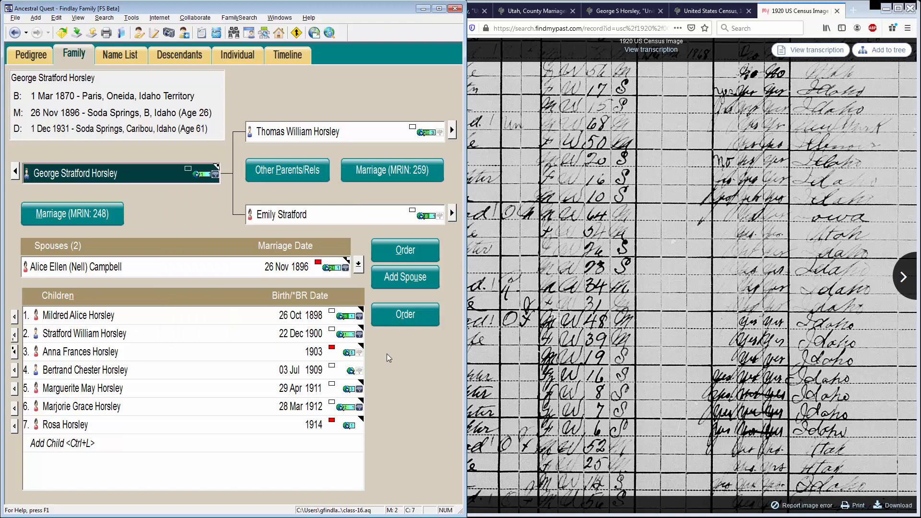
click(526, 10)
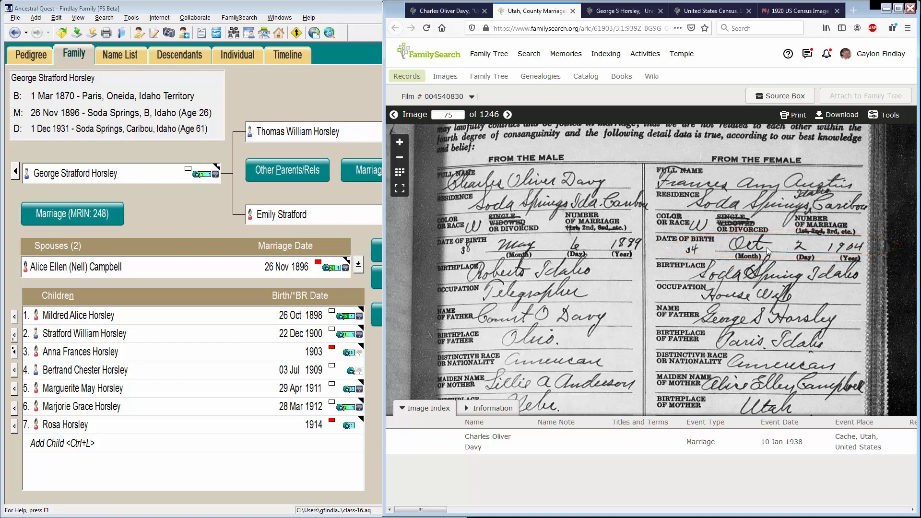
click(118, 354)
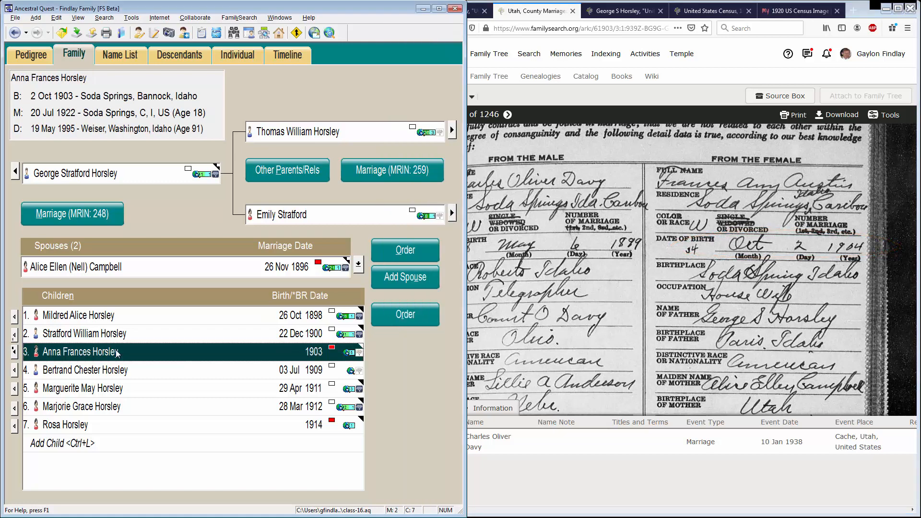
click(140, 33)
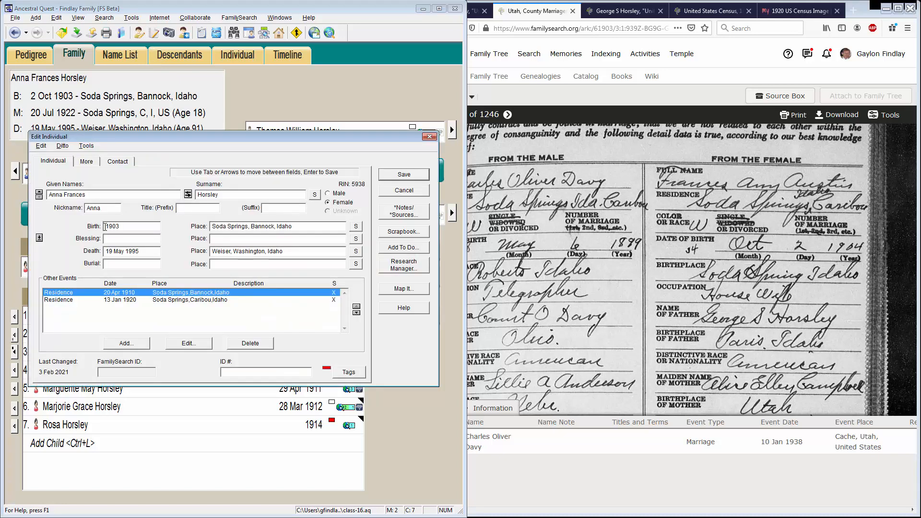
text(2 Oct)
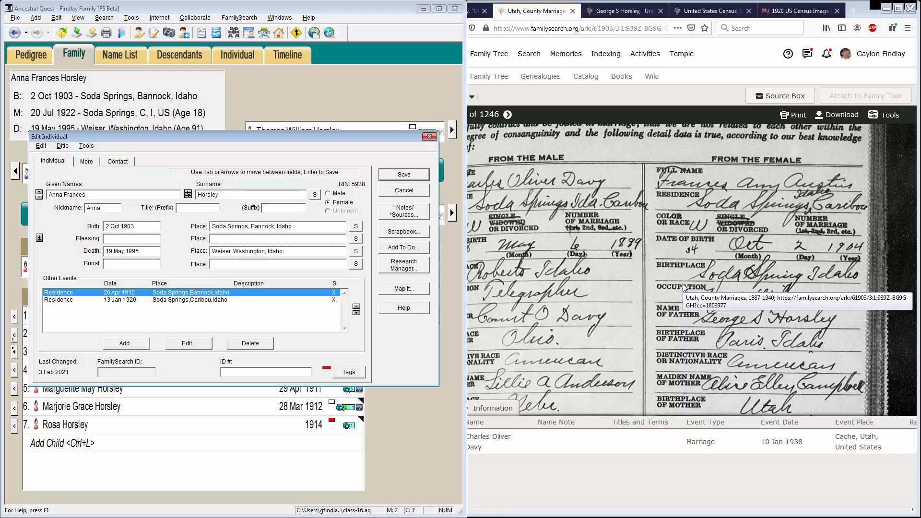
click(409, 176)
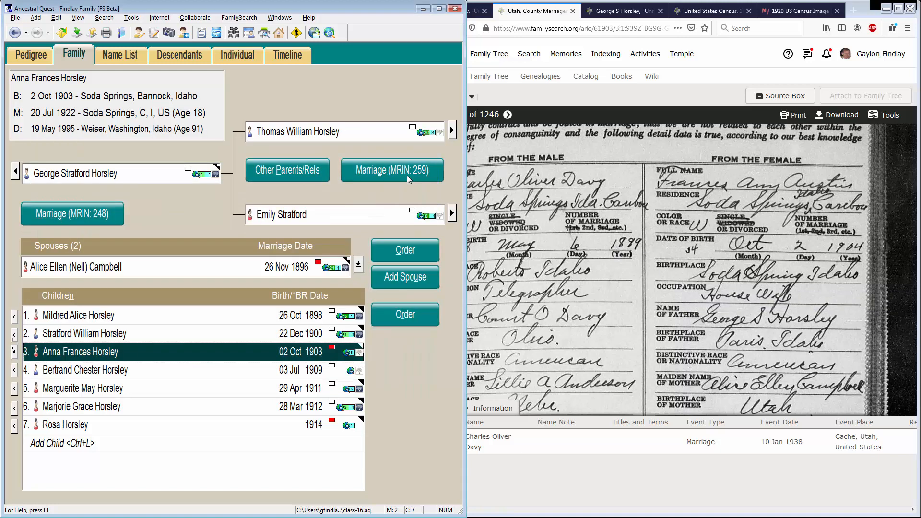
Step: Record the third child's marriage to her third spouse as 10 Jan 1938 in ", Cache, Utah", per the marriage record
click(14, 352)
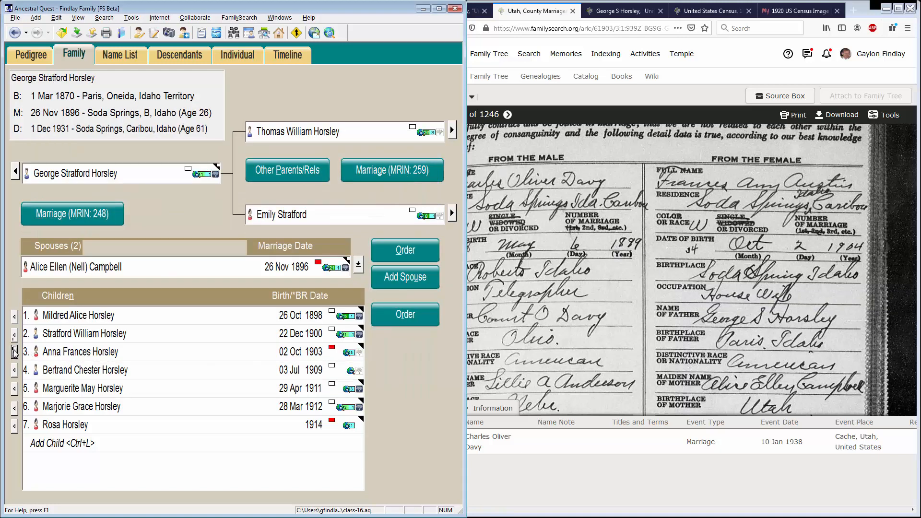
click(359, 265)
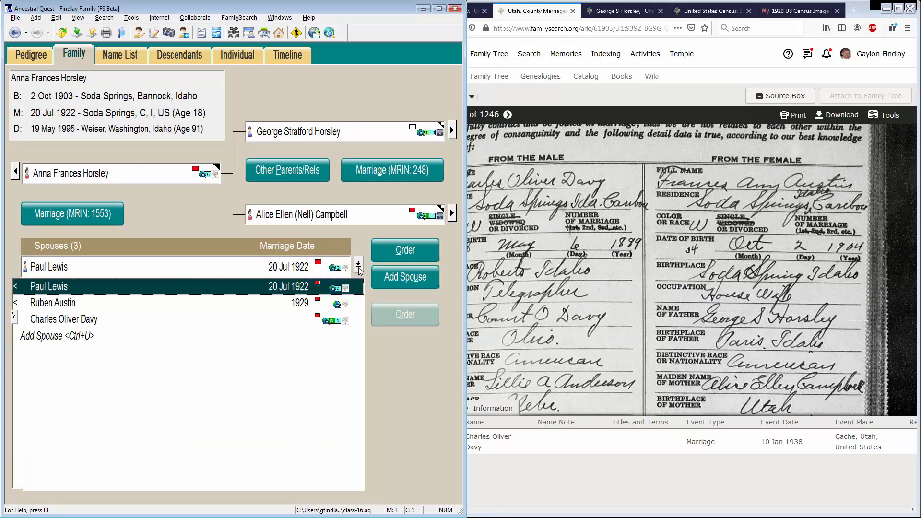
click(83, 320)
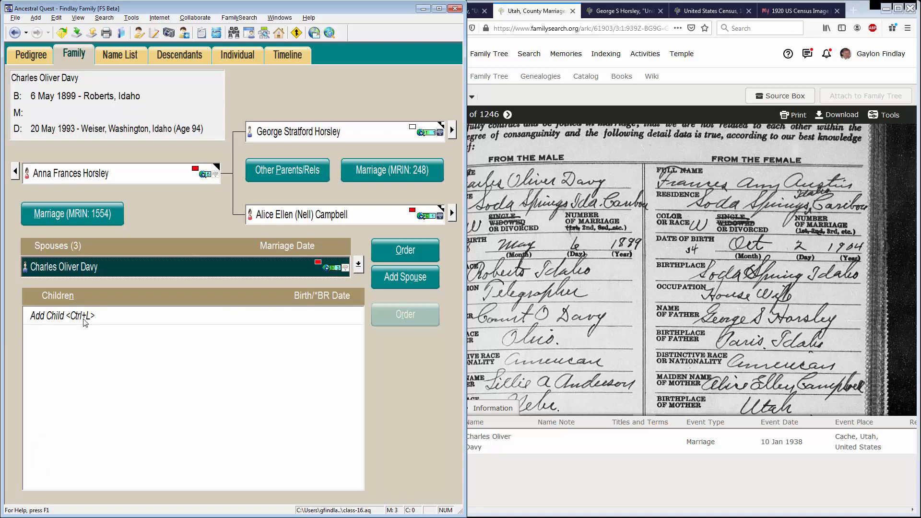
click(83, 224)
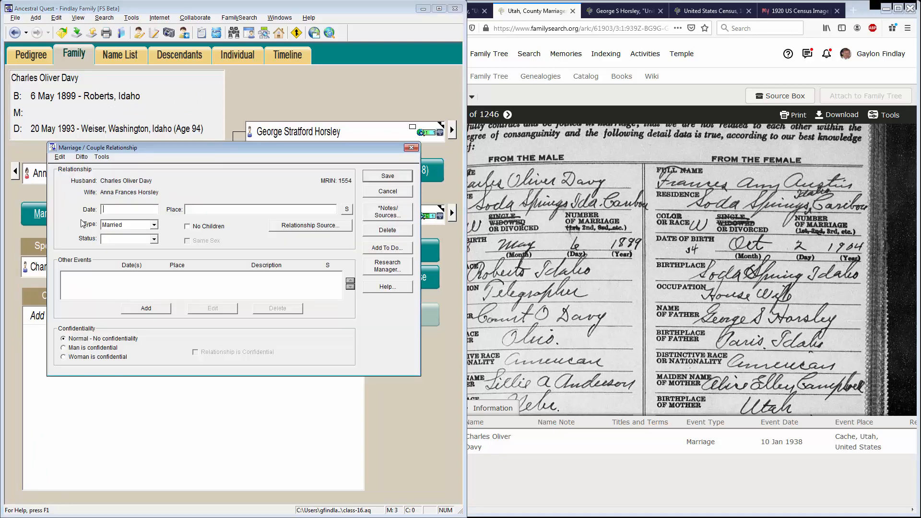
drag(841, 260, 856, 111)
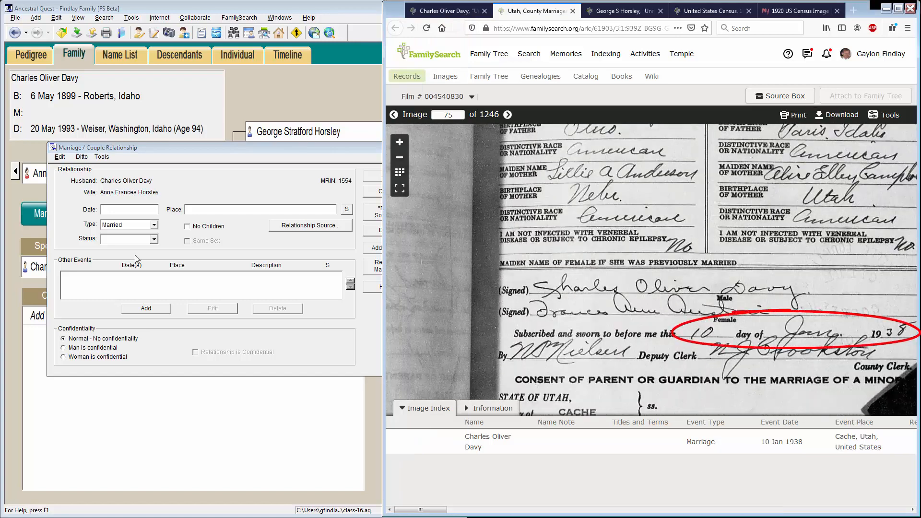
click(116, 212)
text(10)
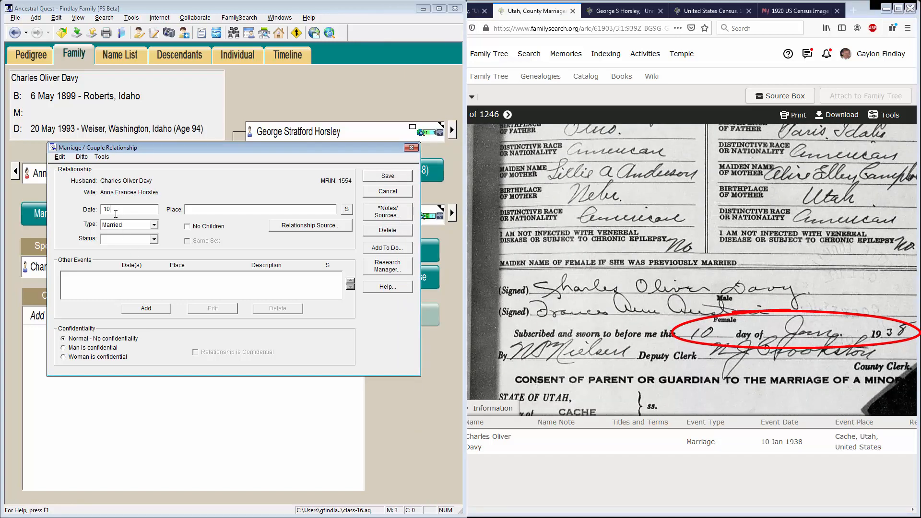
text( jan 1938)
key(Tab)
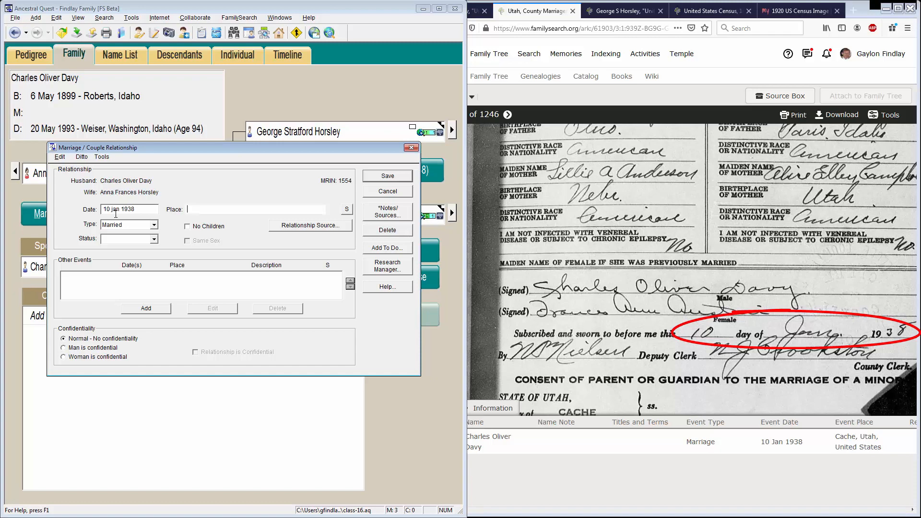
text(, Cache, Utah)
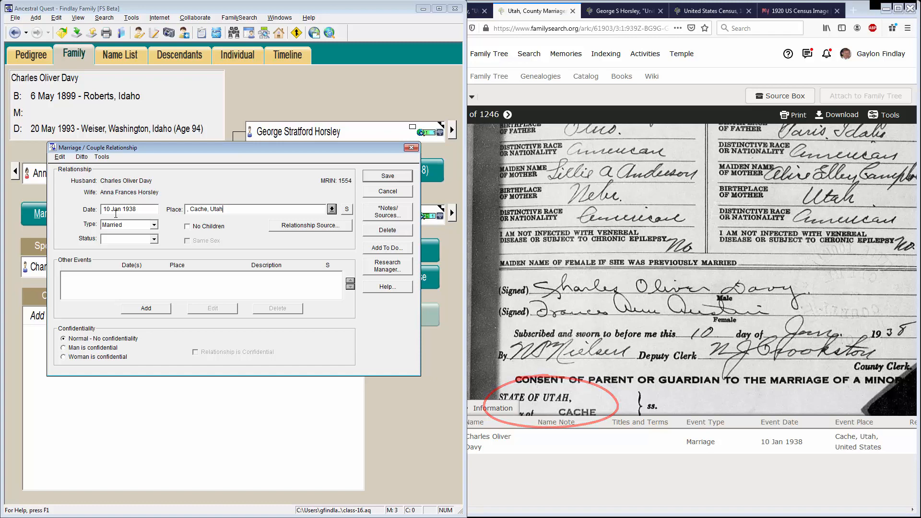
click(385, 176)
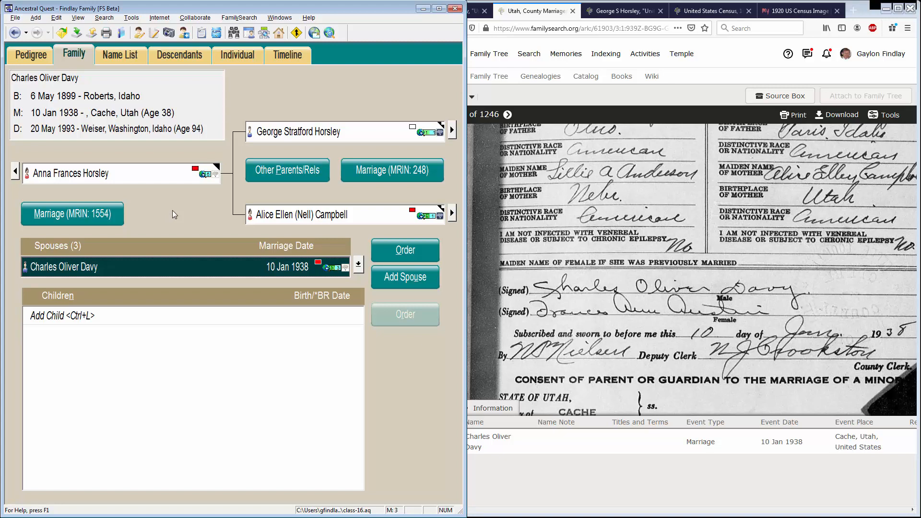
Step: Display the descendants chart for the daughter's father to review the tagged family members
click(277, 137)
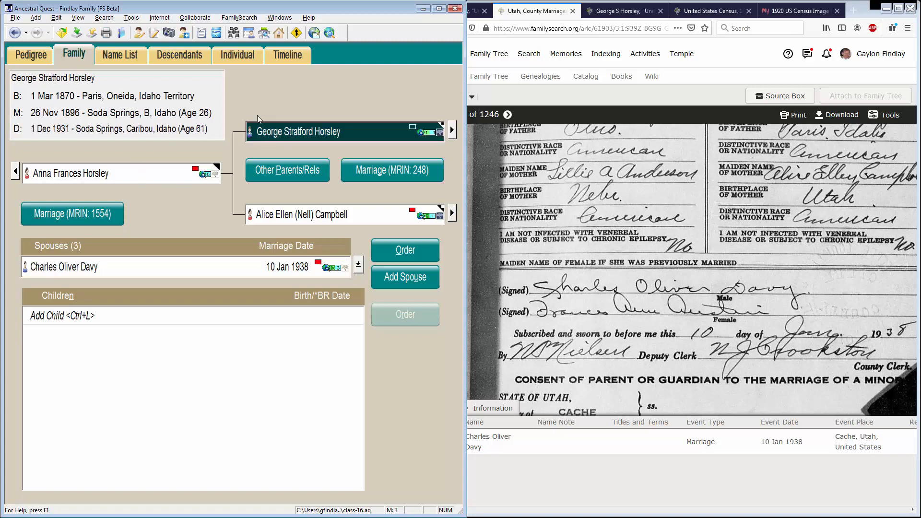
click(184, 53)
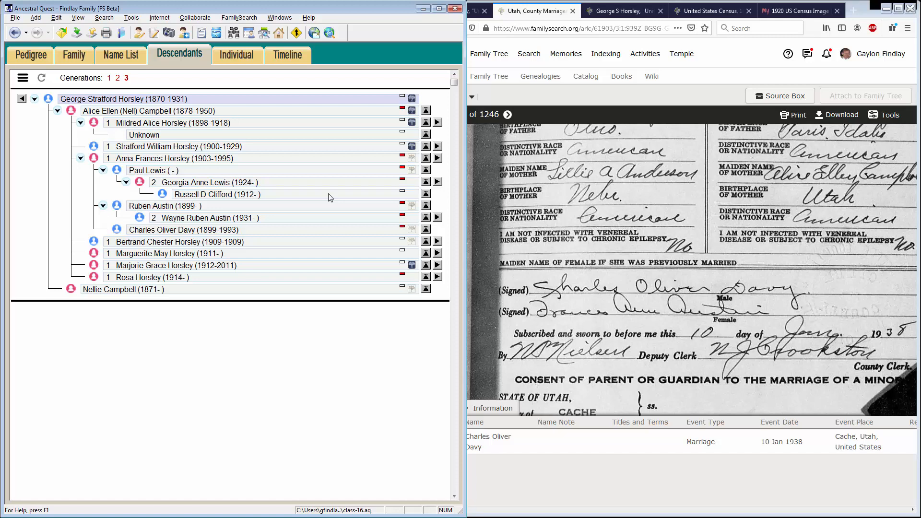
Step: Add the "Tag:1: Needs to be Compared with FamilySearch" column after FS PID in the Name List and sort the list by it
click(122, 56)
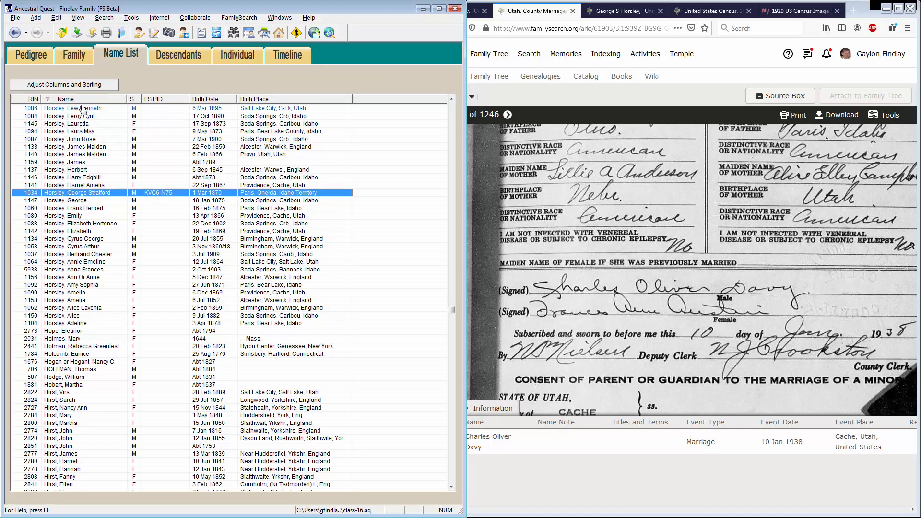
click(61, 86)
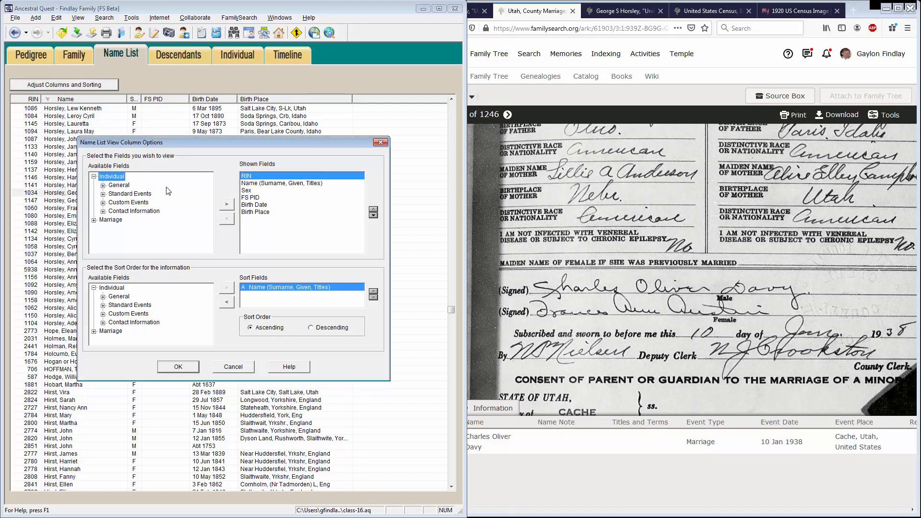
click(103, 186)
click(209, 235)
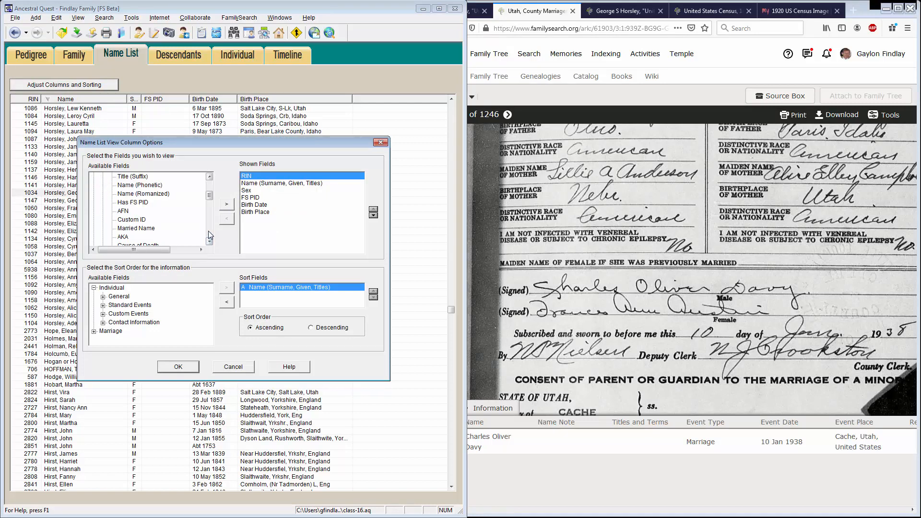
click(209, 235)
click(210, 235)
click(209, 235)
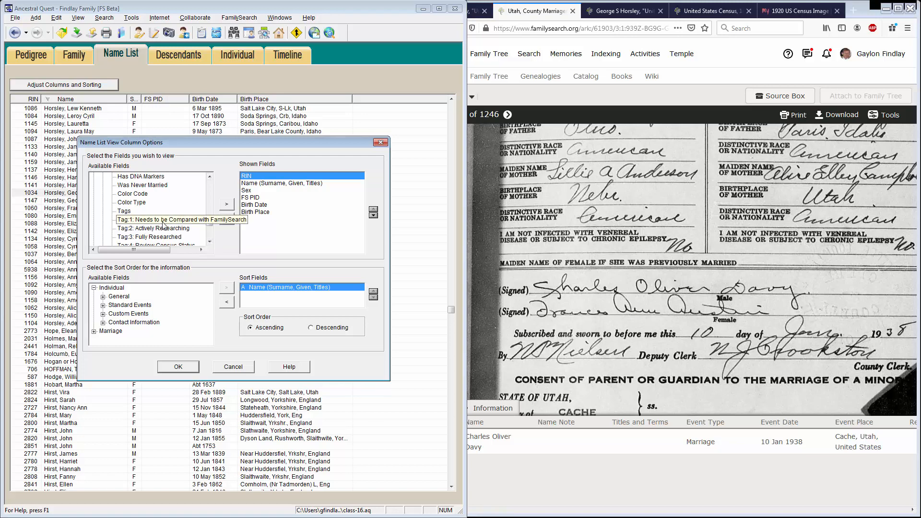
click(181, 219)
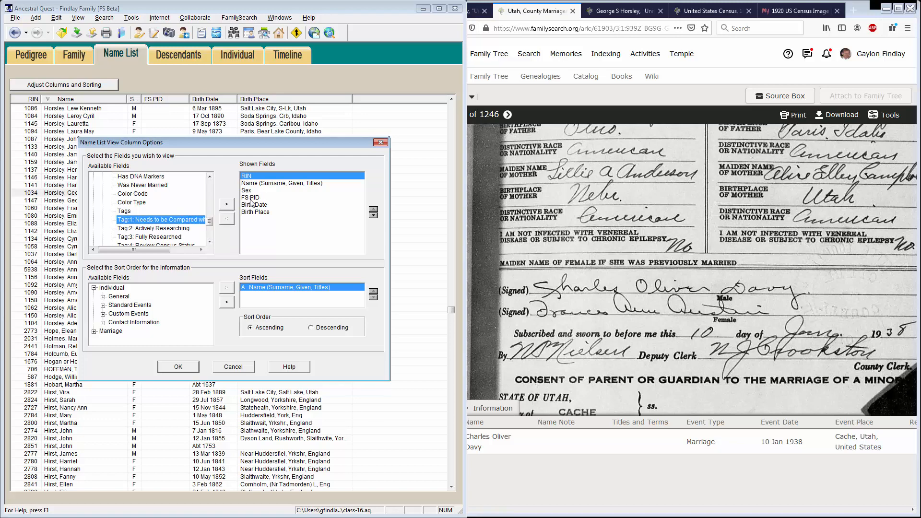
click(251, 197)
click(226, 205)
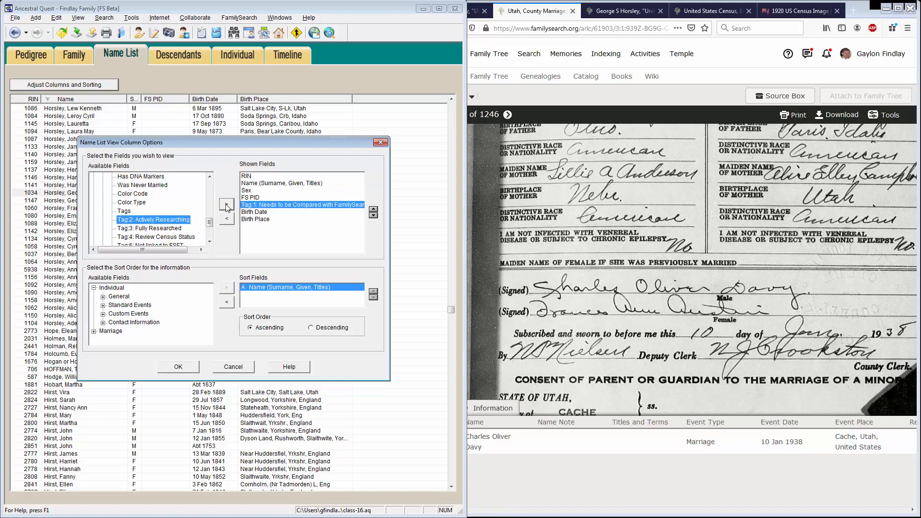
click(177, 367)
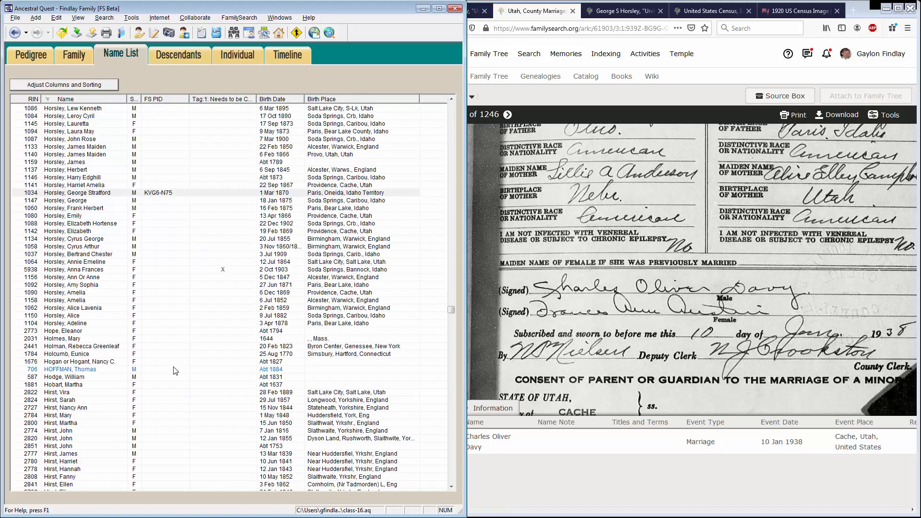
click(204, 271)
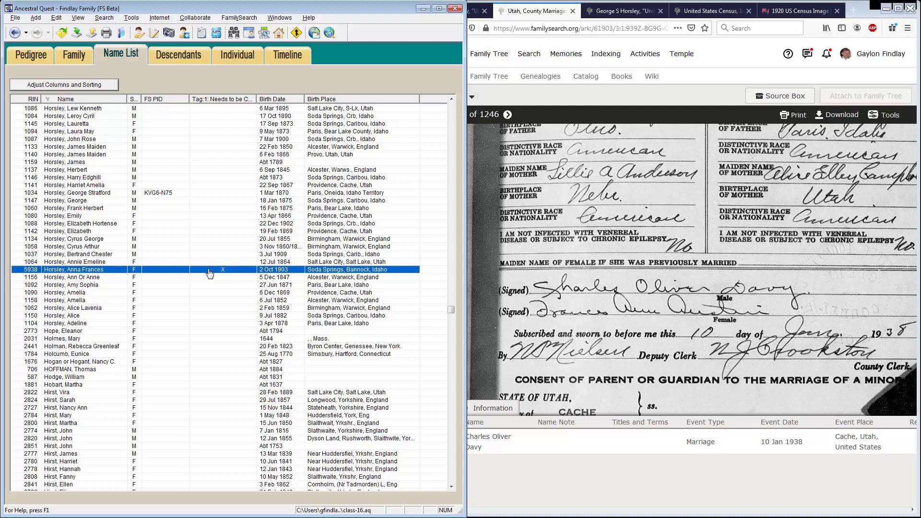
click(214, 101)
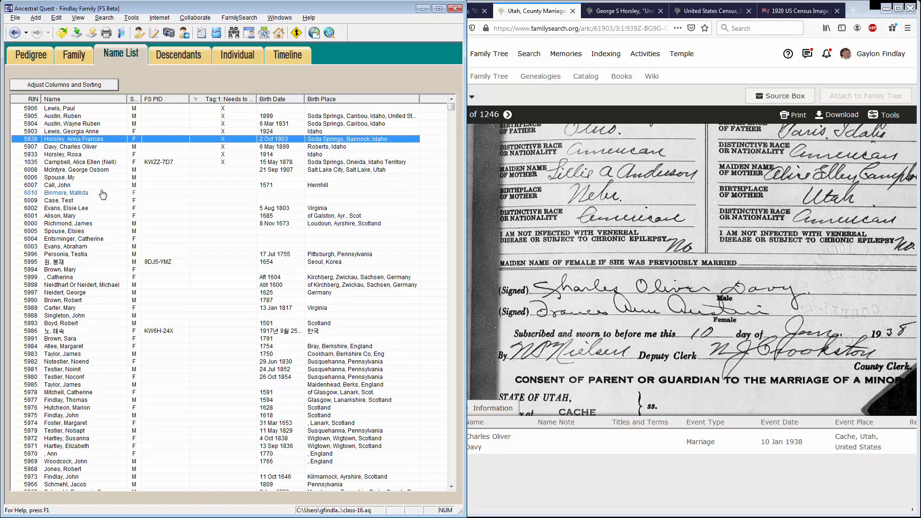
Step: Open the FamilySearch spouses-and-children comparison for the third child's father and expand his family with her mother
click(81, 59)
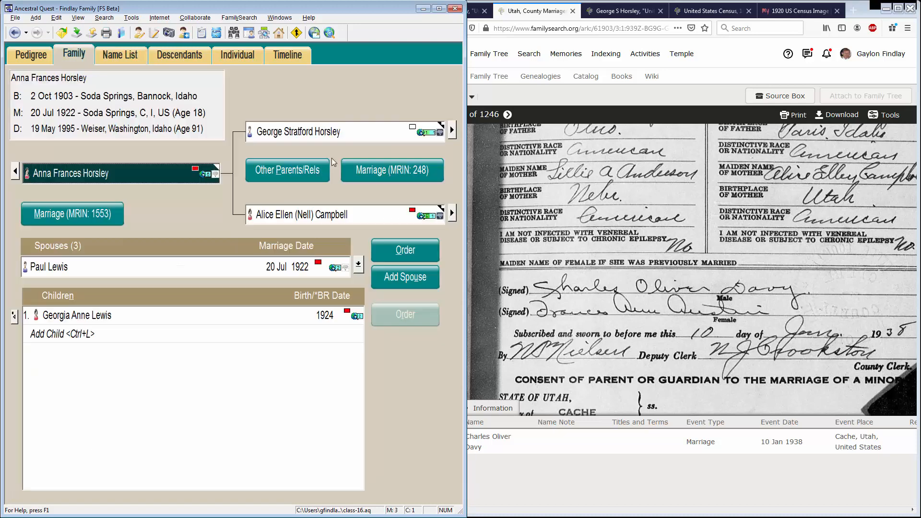
click(440, 133)
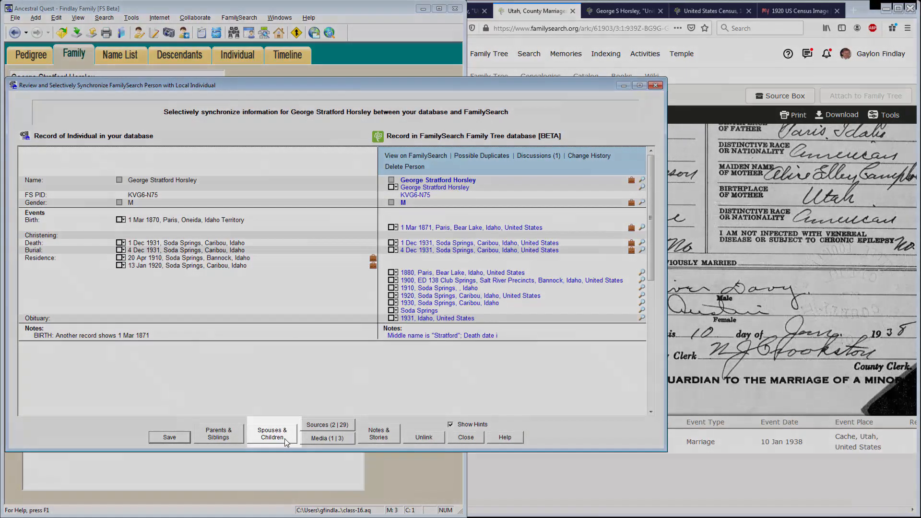
click(283, 437)
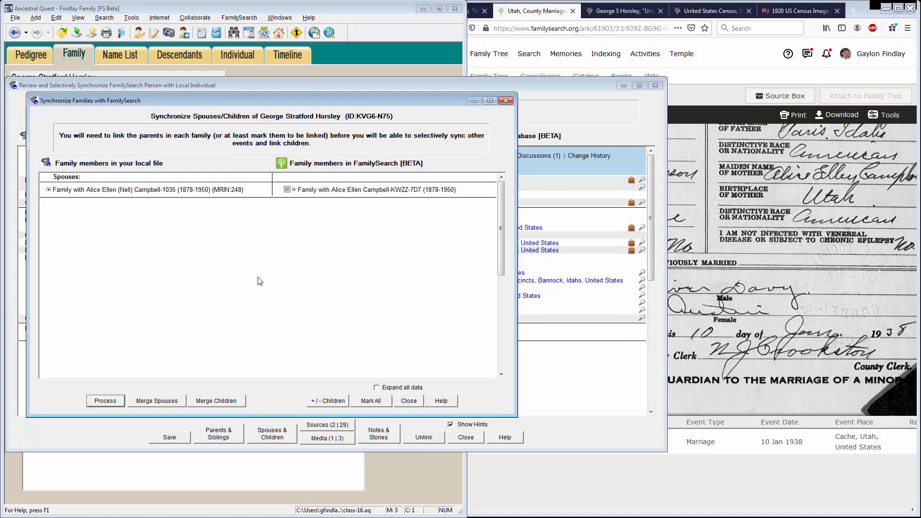
click(294, 190)
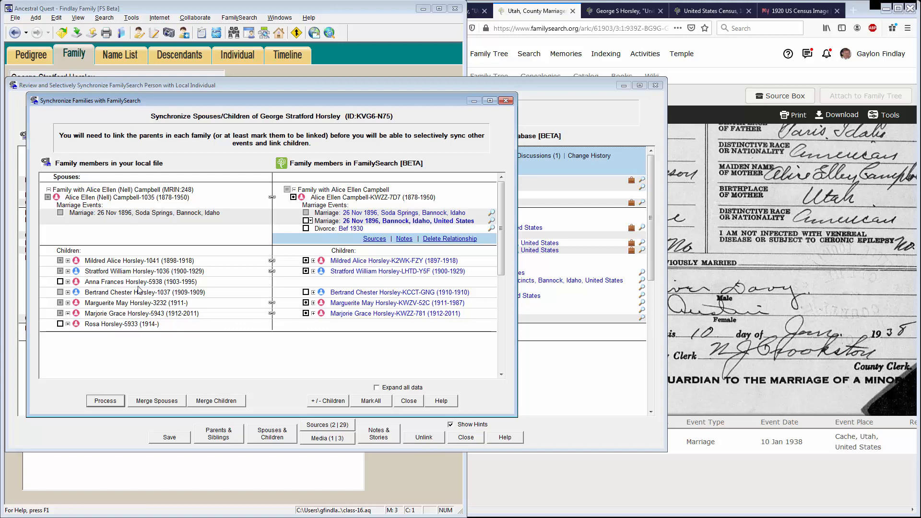
Step: Search FamilySearch for a record matching the unlinked third child, using her name, birth, parents and first spouse
click(60, 282)
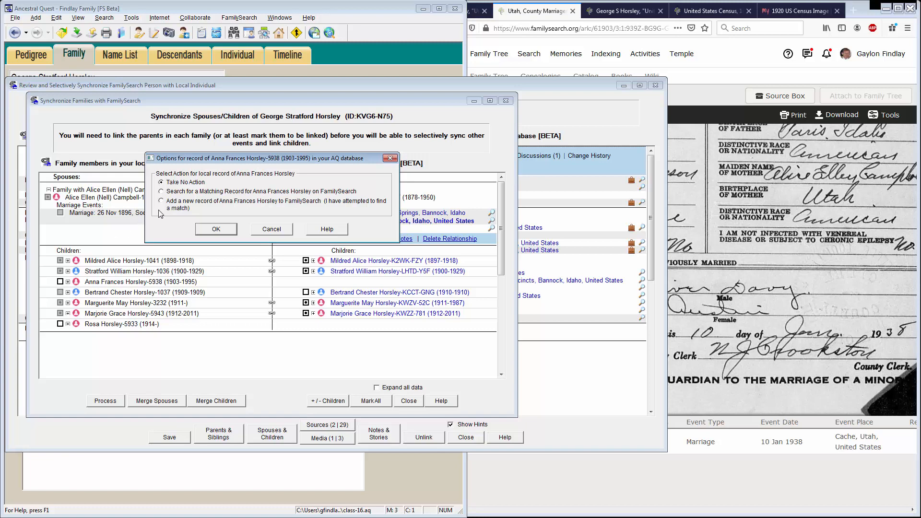
click(186, 207)
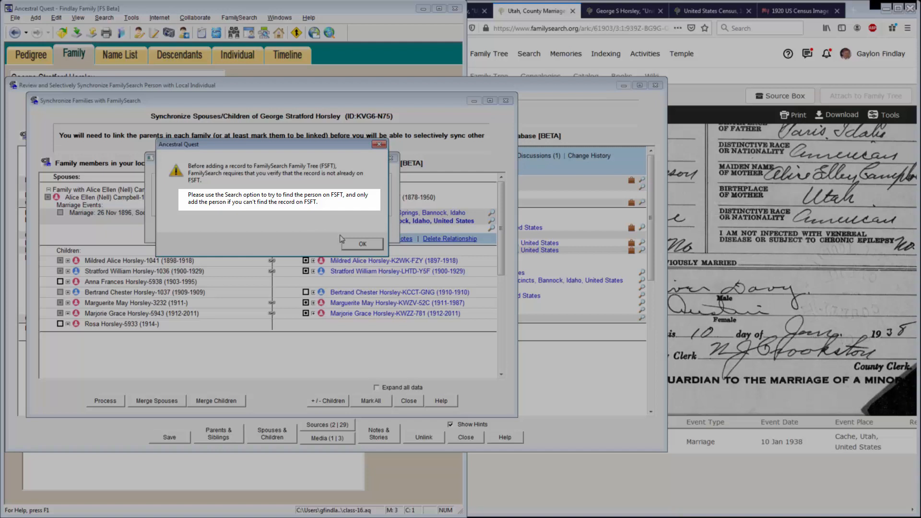
click(353, 244)
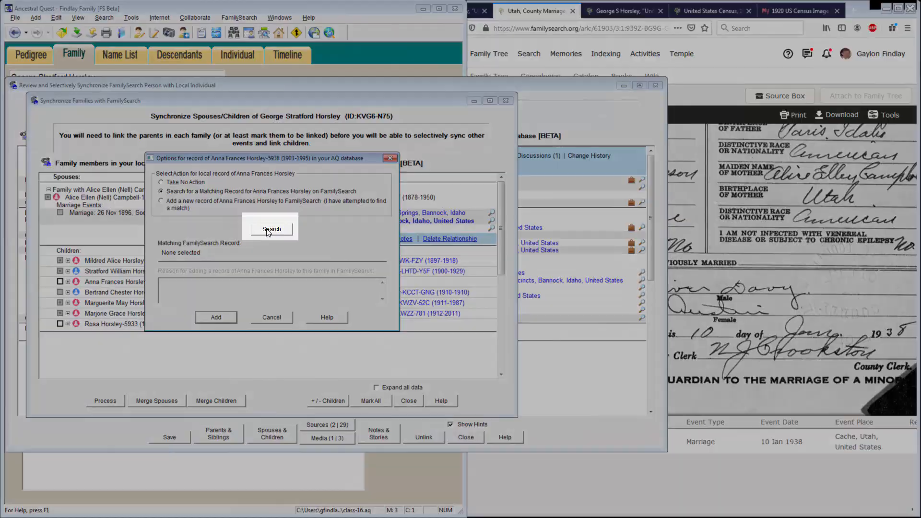
click(271, 229)
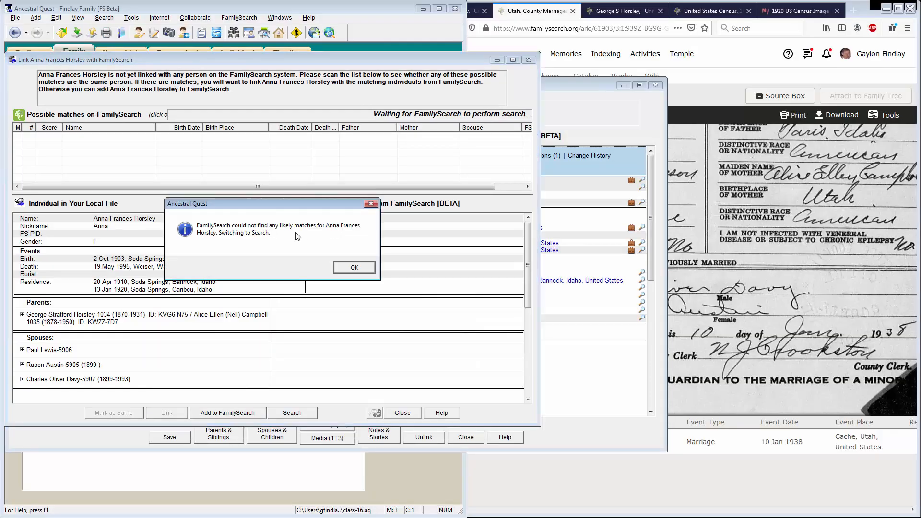
click(345, 268)
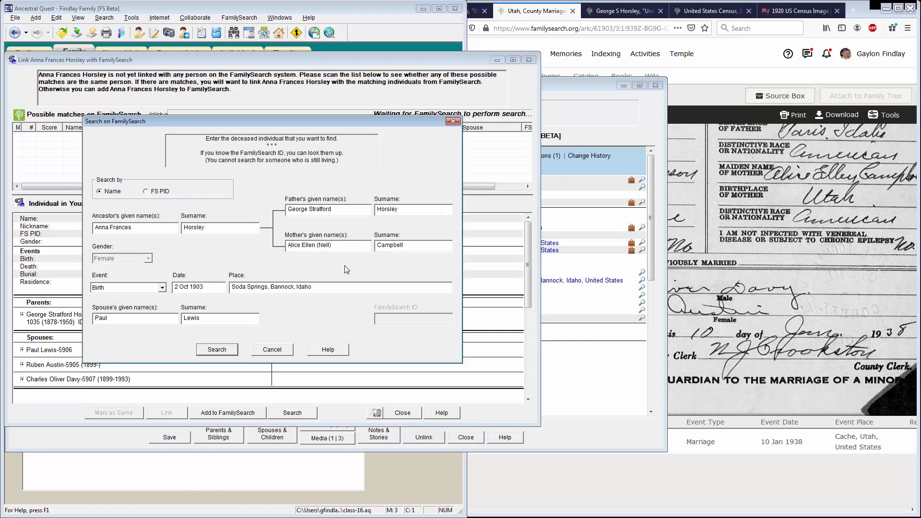
click(216, 350)
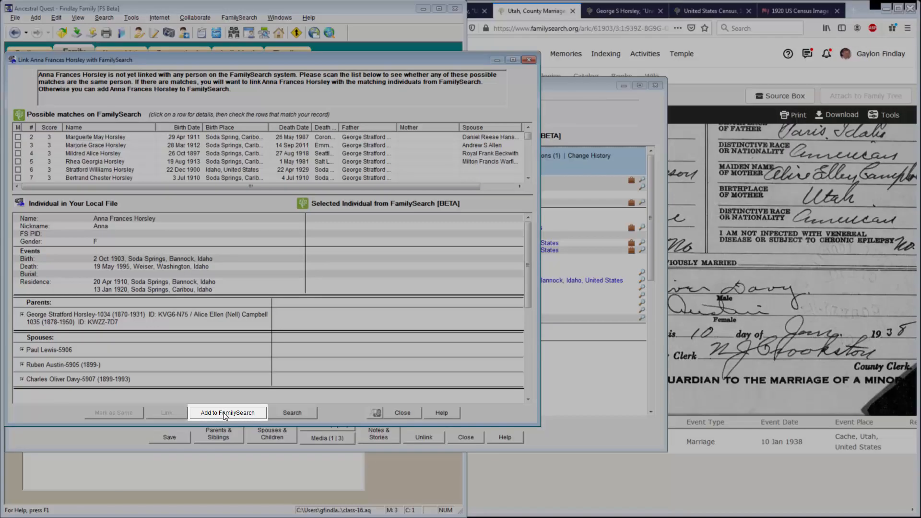
Step: Add the third child to the family on FamilySearch as a new record, with automatic upload of All Events/Notes
click(224, 413)
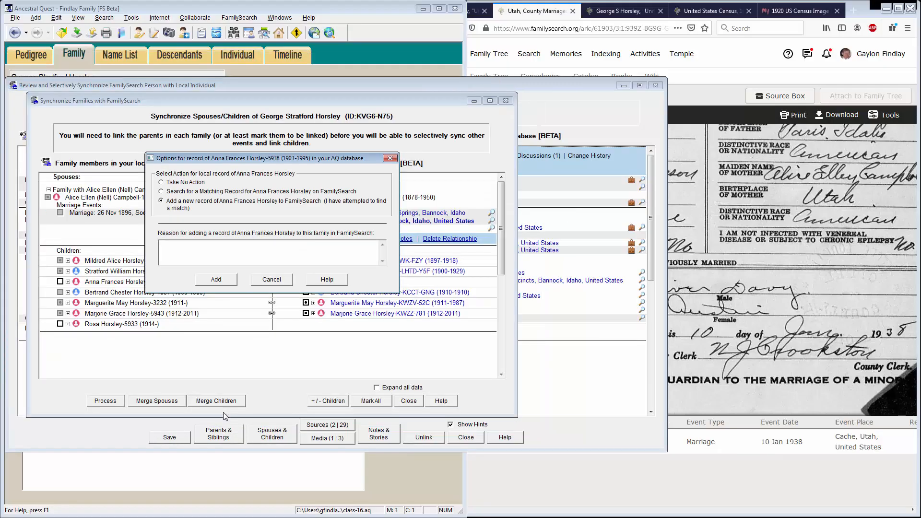
click(217, 279)
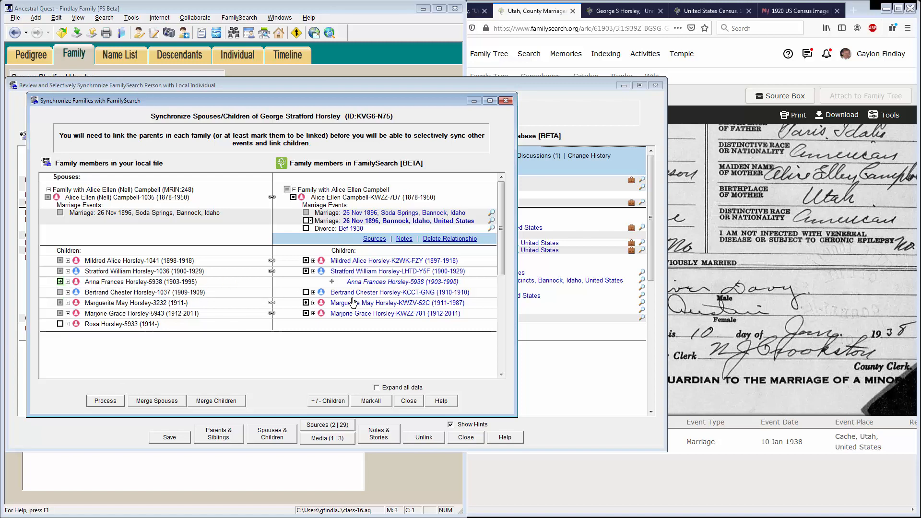
click(108, 401)
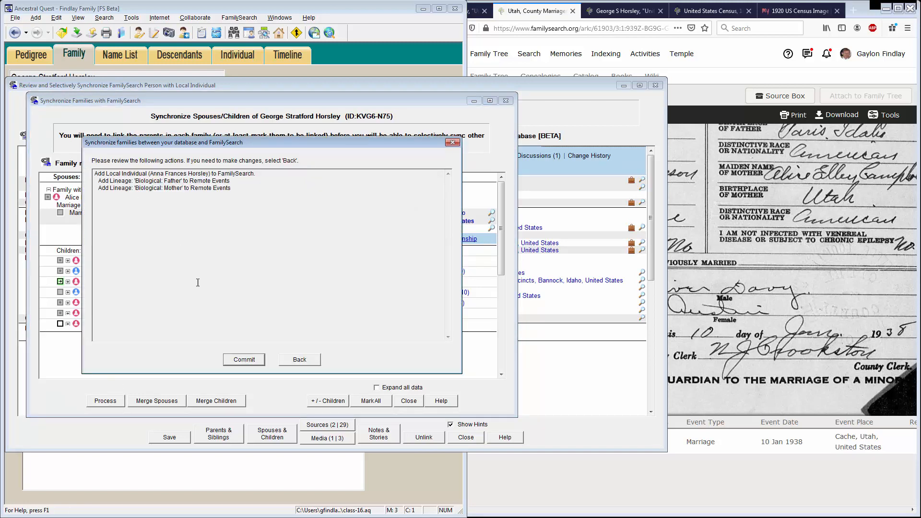
click(251, 361)
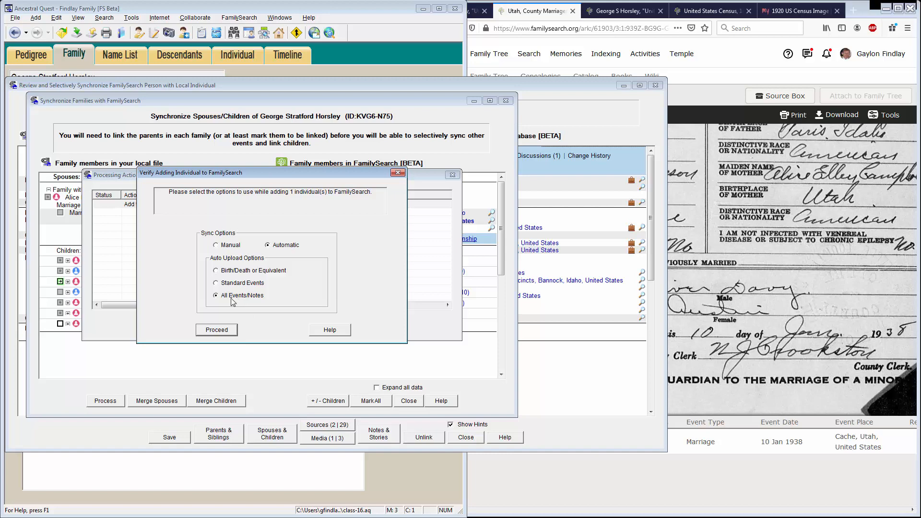
click(217, 330)
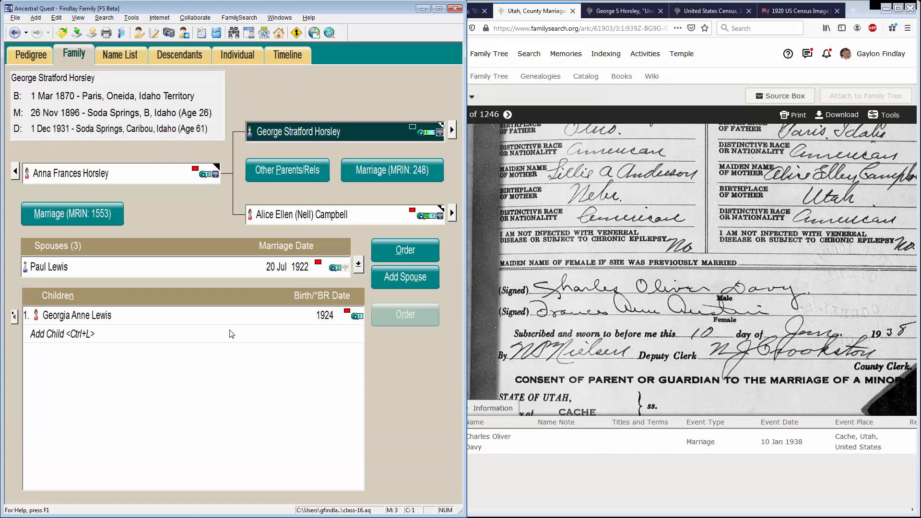
Step: Review the third child's FamilySearch record against the local one, including the sources on both sides
click(215, 174)
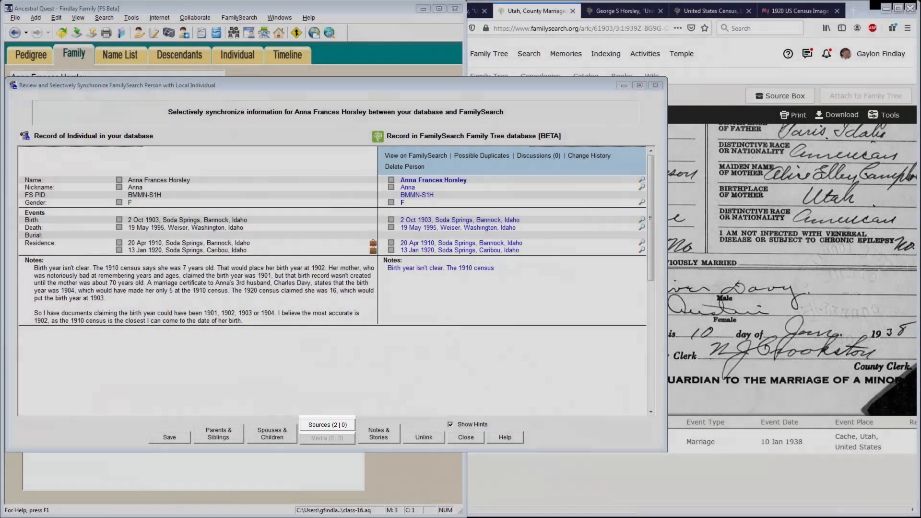
click(328, 425)
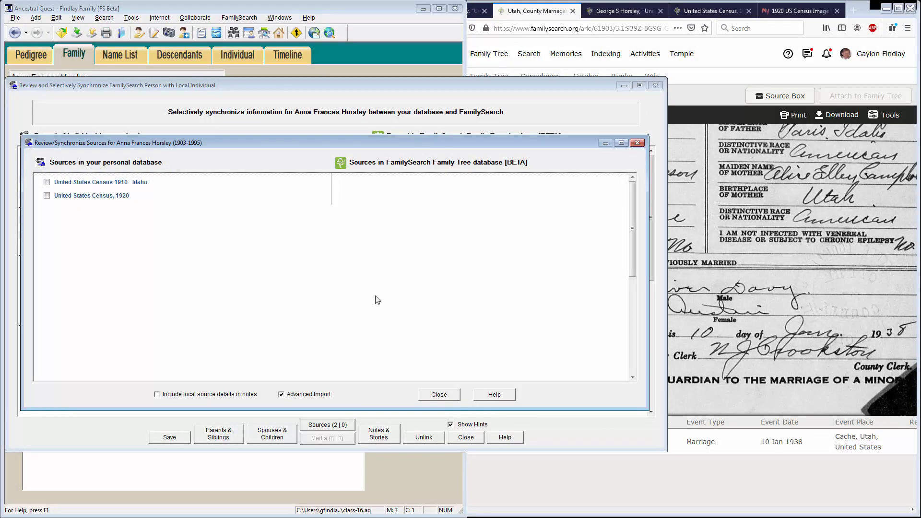
click(439, 396)
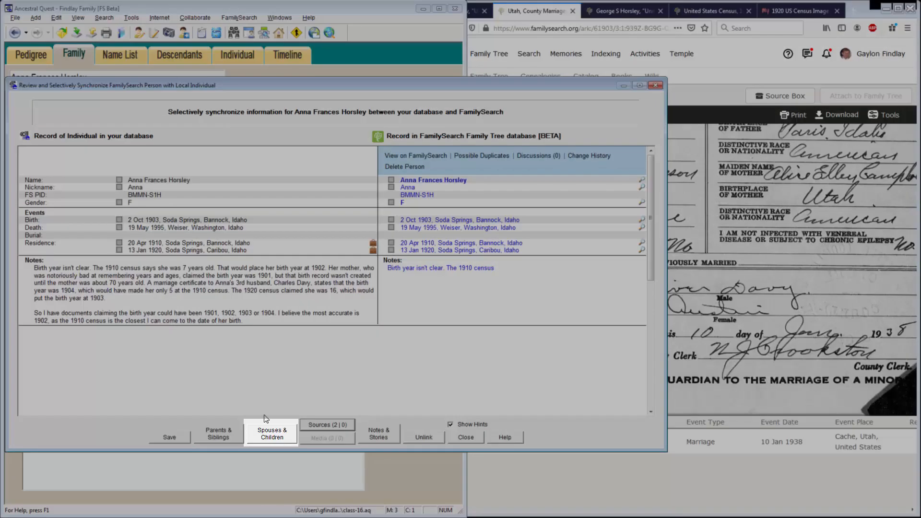
Step: Select the third child's family with her third spouse for synchronization and search FamilySearch for a record matching him
click(275, 437)
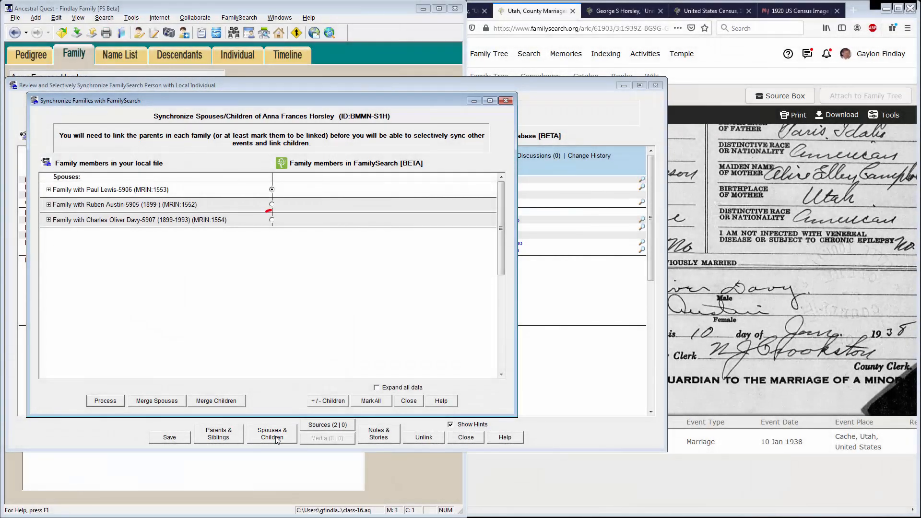
click(271, 220)
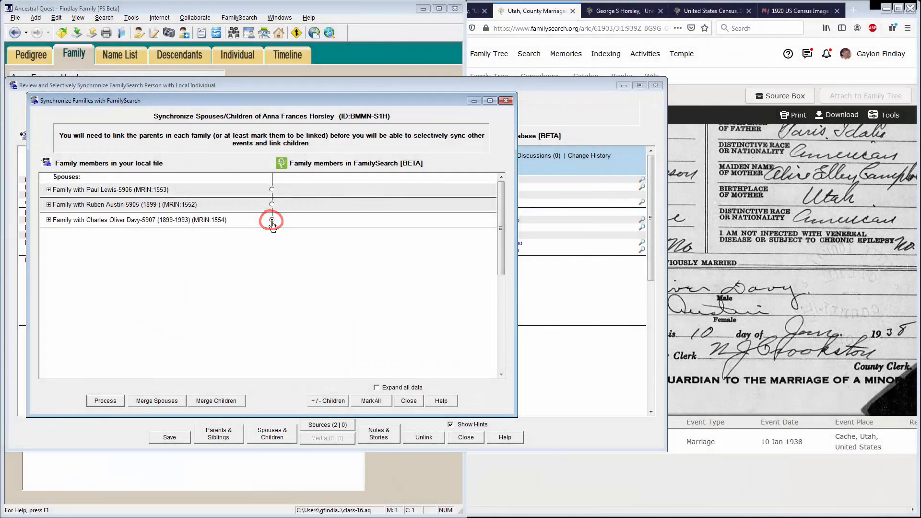
click(48, 219)
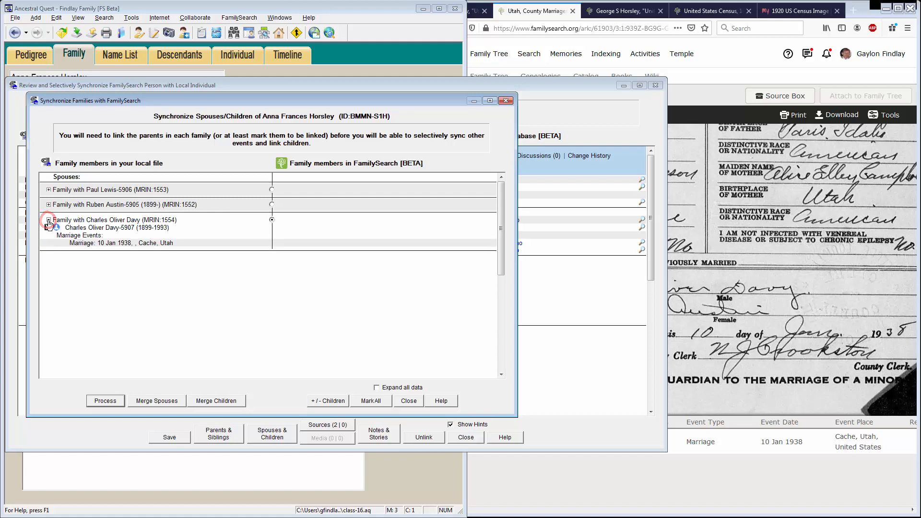
click(47, 228)
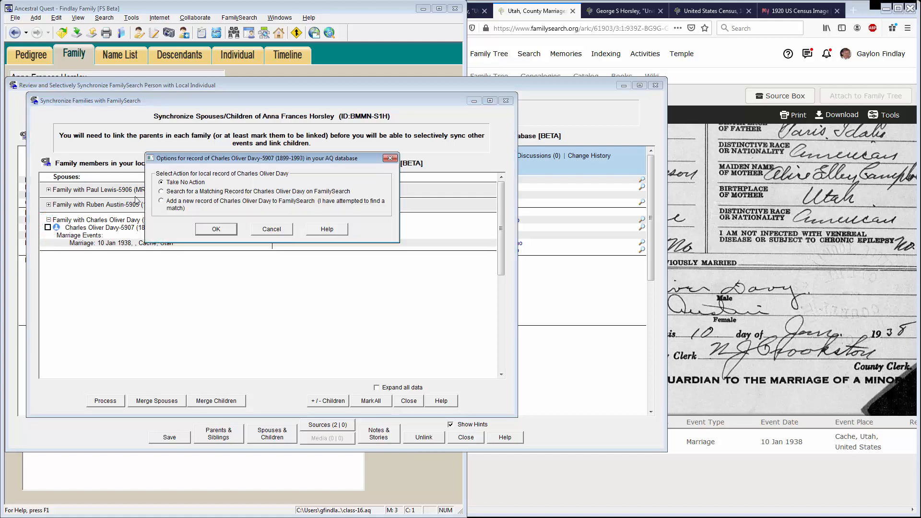
click(186, 195)
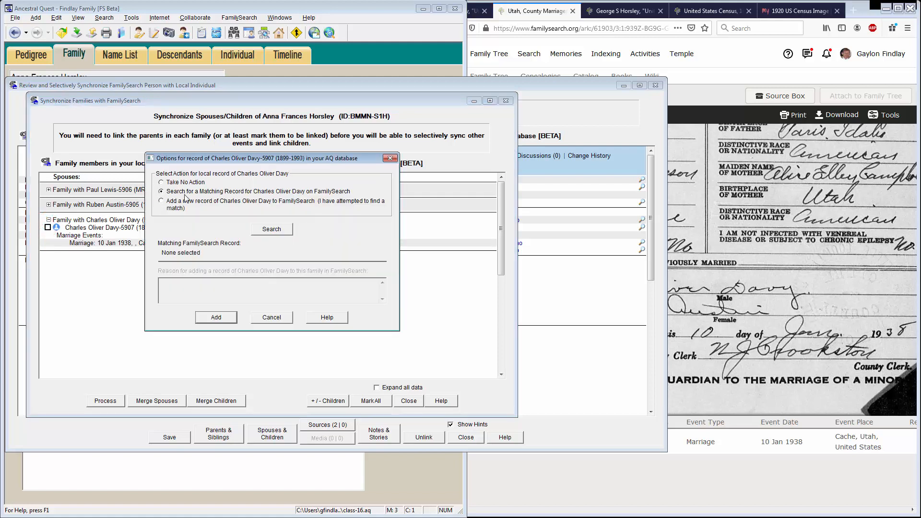
click(269, 233)
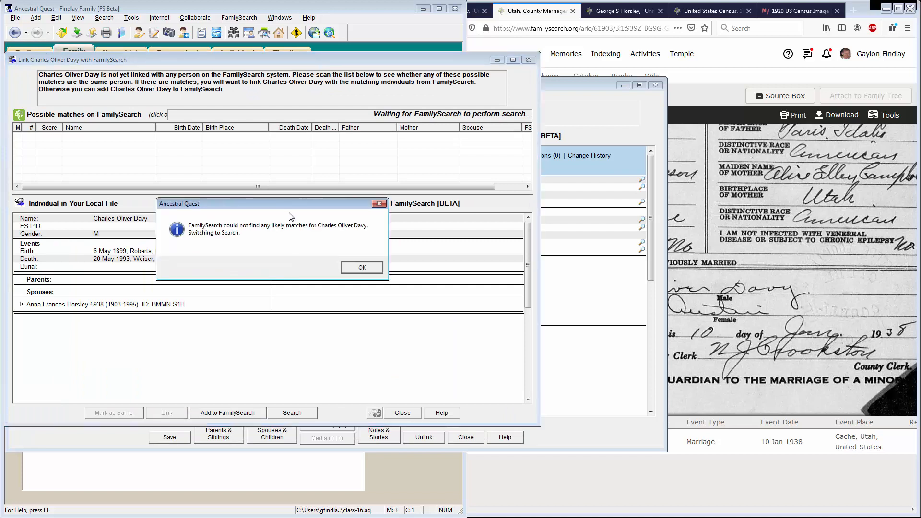
click(360, 268)
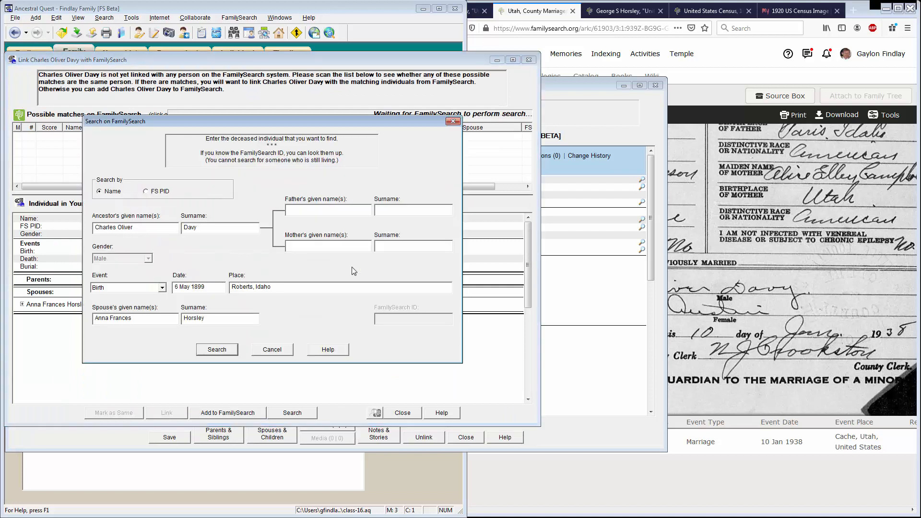
click(216, 349)
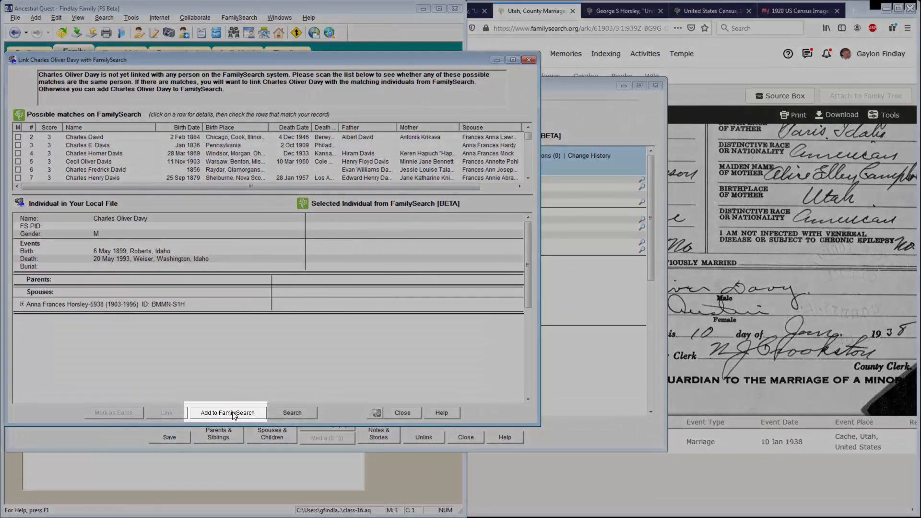
Step: Add the third spouse to FamilySearch as a new record, using "Cache, Utah, United States" as the standardized marriage place
click(228, 413)
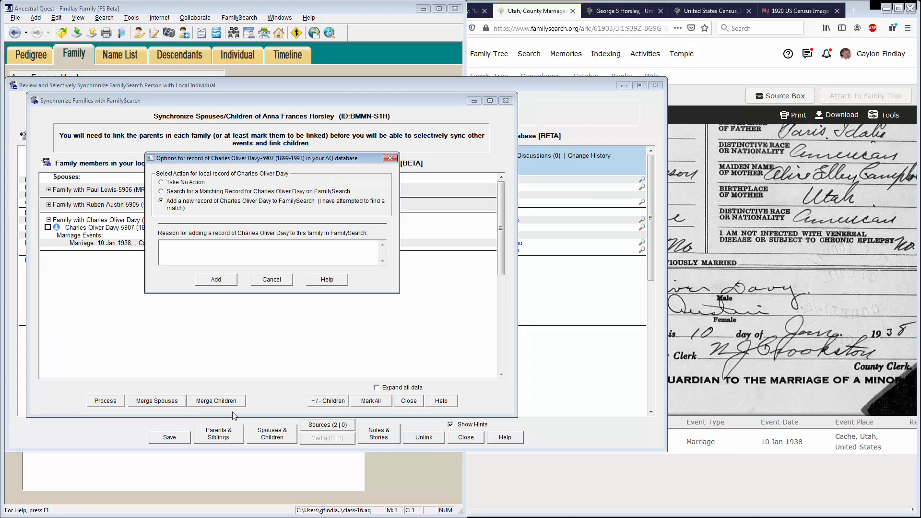
click(219, 286)
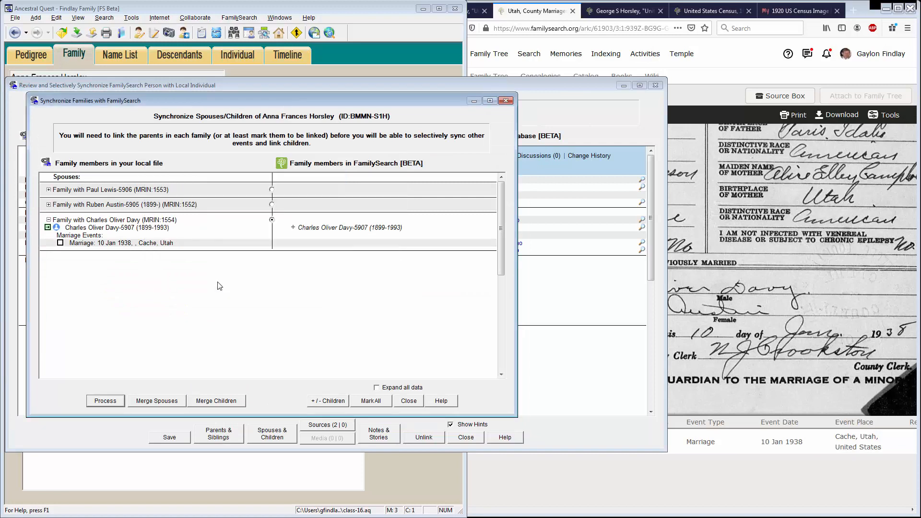
click(106, 400)
click(235, 360)
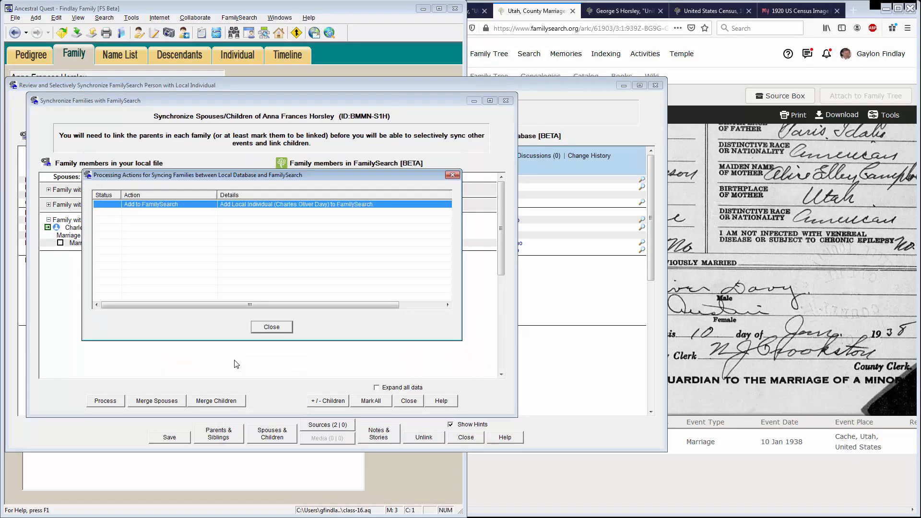
click(224, 334)
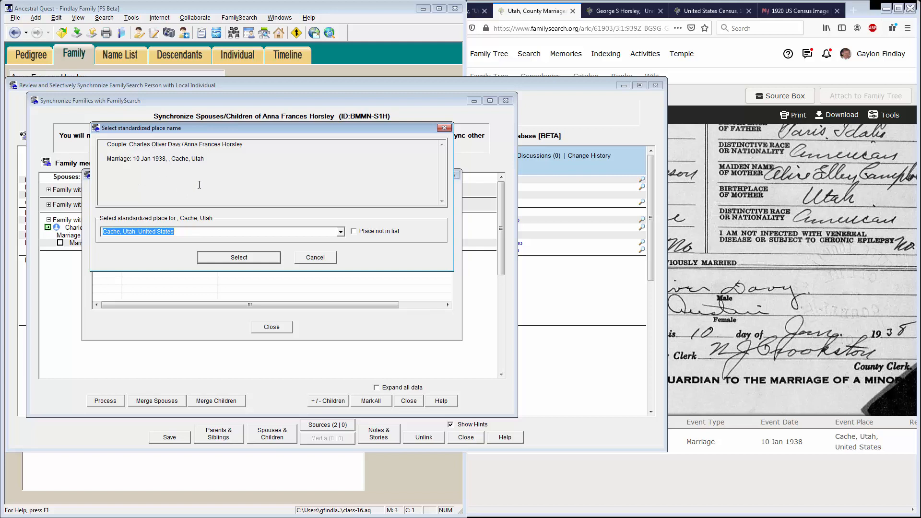
drag(168, 159, 204, 160)
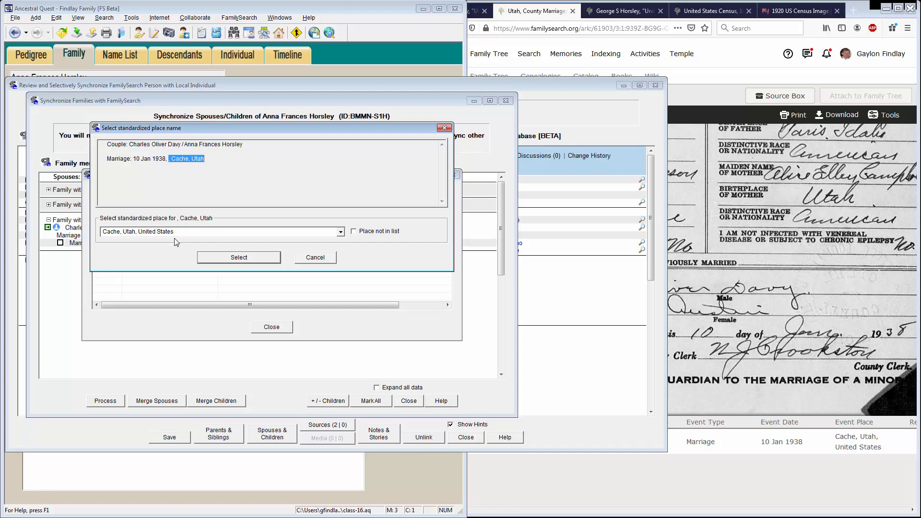
click(226, 257)
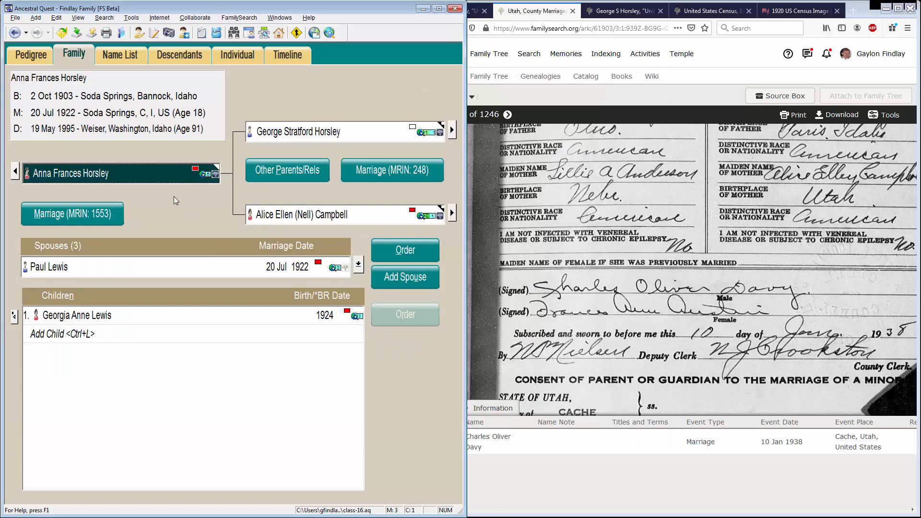
Step: Display the third child with her third spouse and clear her "Needs to be Compared with FamilySearch" tag
click(359, 269)
click(96, 302)
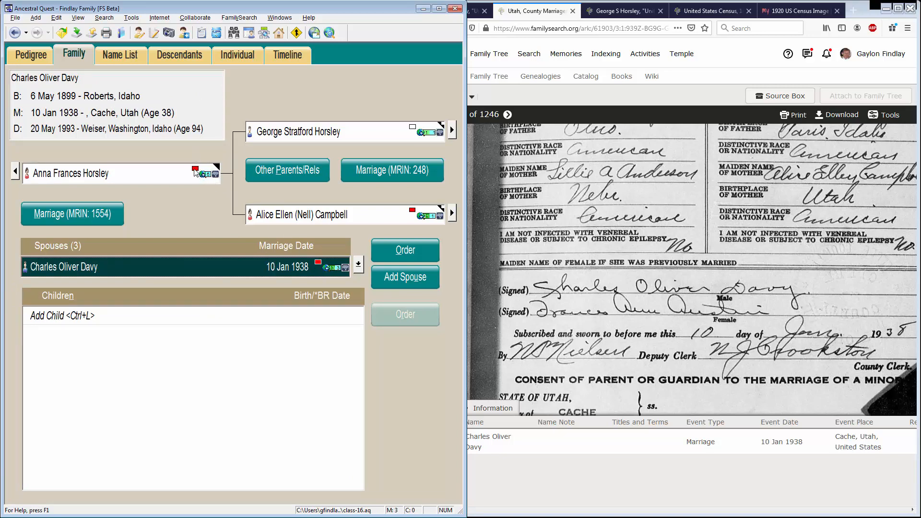
click(196, 171)
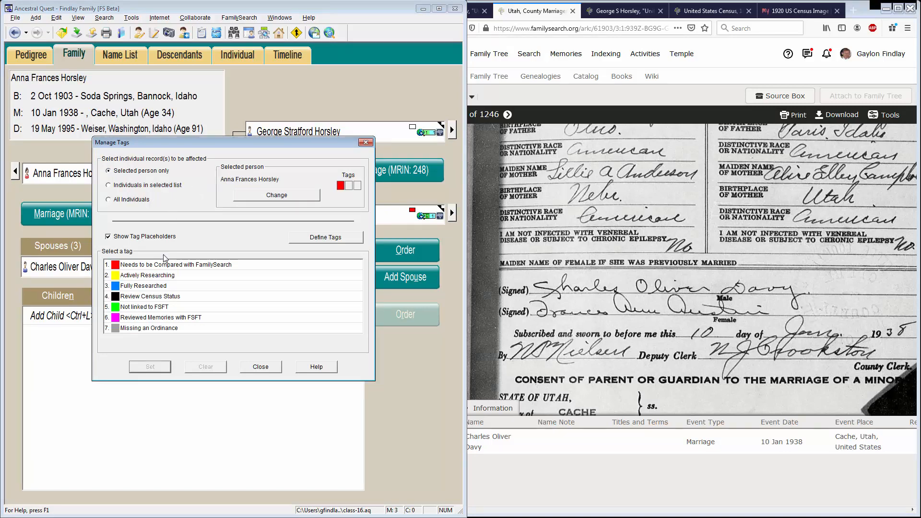
click(167, 266)
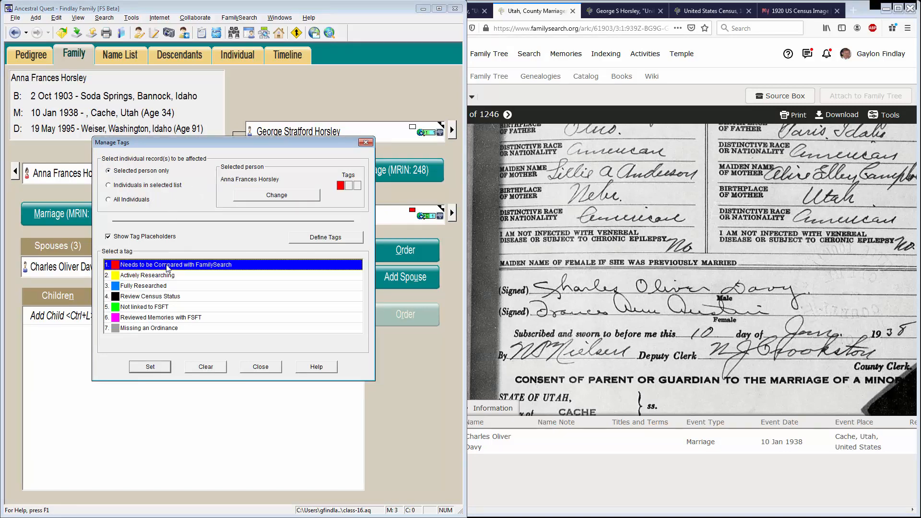
click(207, 368)
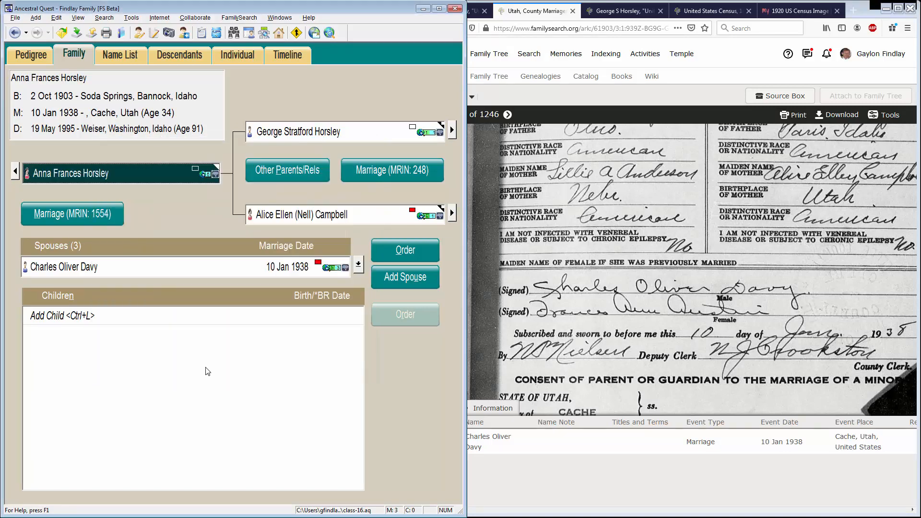
Step: Clear the "Needs to be Compared with FamilySearch" tag from the third spouse
click(316, 267)
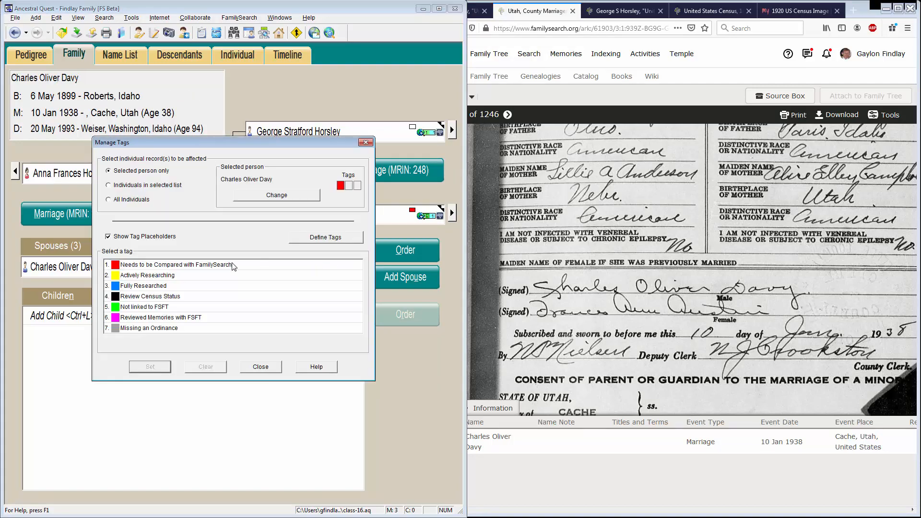
click(222, 261)
click(217, 369)
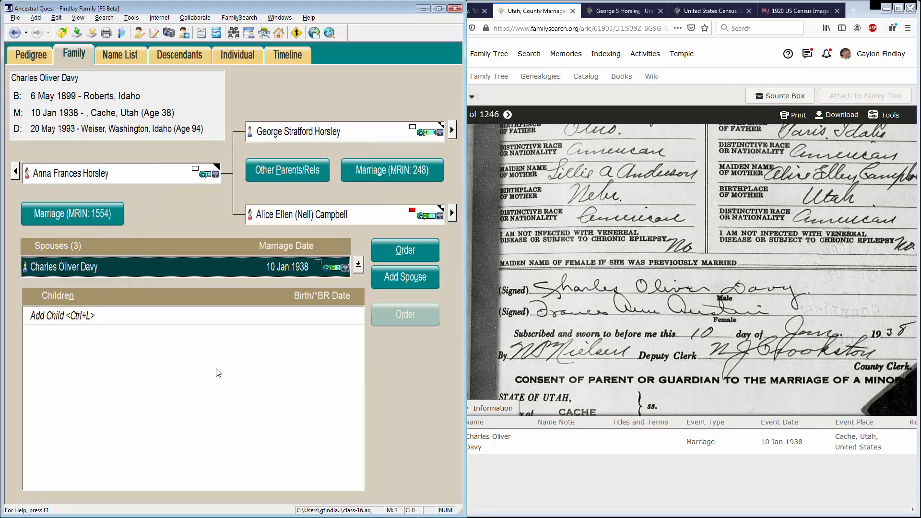